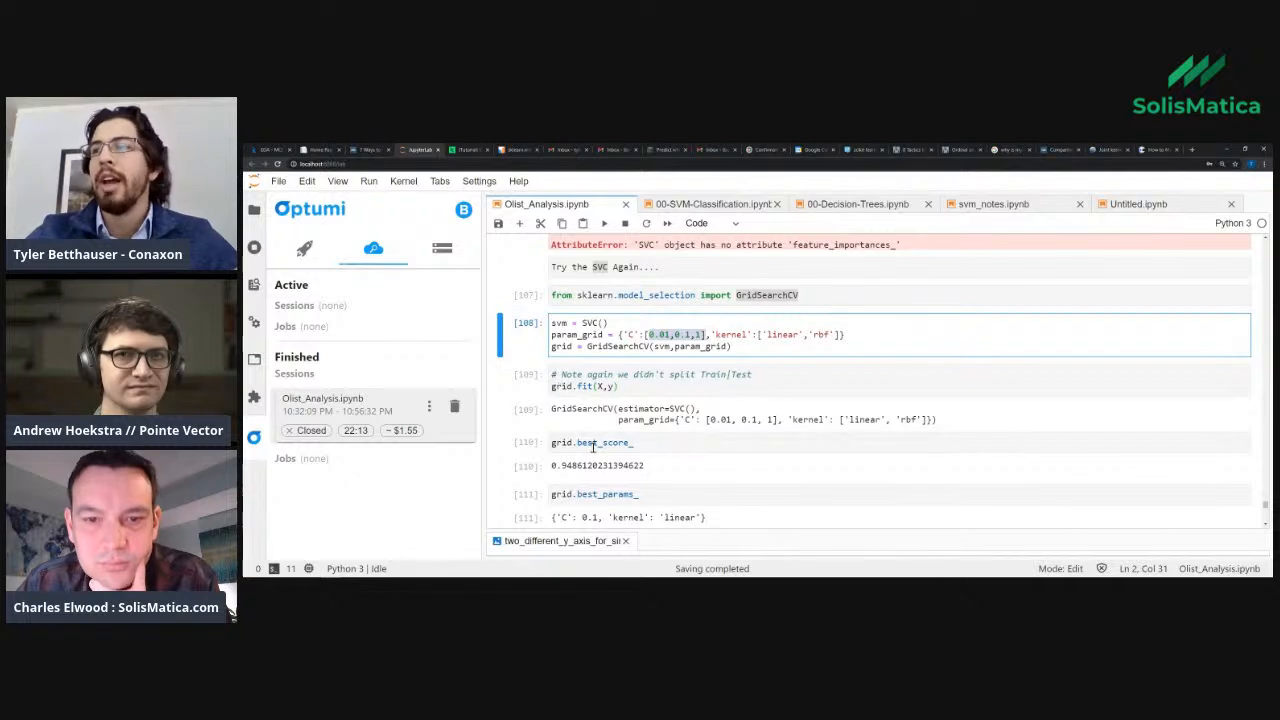
Review the grid search's best parameters, highlighting grid.best_params_ and the linear kernel in its output
{"action": "scroll", "coordinate": [593, 447], "scroll_direction": "down", "scroll_amount": 2}
{"action": "left_click_drag", "start_coordinate": [582, 455], "coordinate": [583, 484]}
{"action": "double_click", "coordinate": [674, 480]}
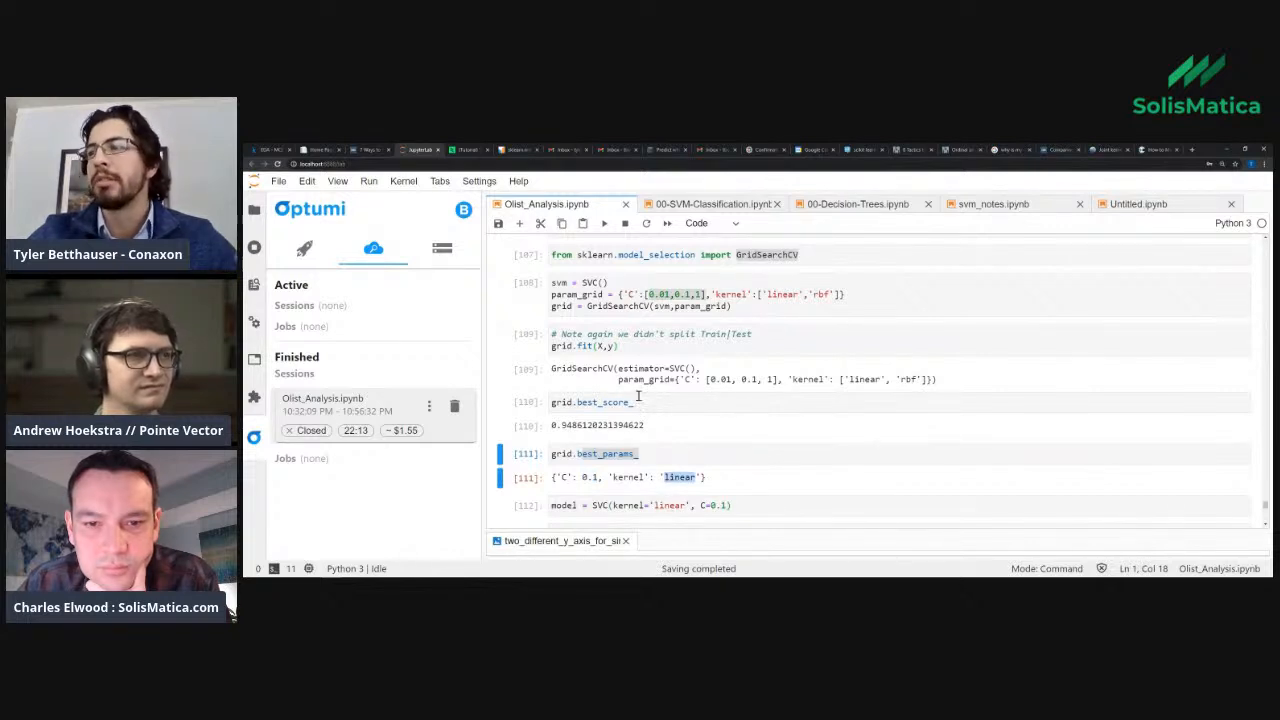
Examine the cells that define the SVC model with its kernel and C arguments, fit it on X_train and predict from X_test
{"action": "scroll", "coordinate": [636, 430], "scroll_direction": "down", "scroll_amount": 1}
{"action": "scroll", "coordinate": [637, 431], "scroll_direction": "down", "scroll_amount": 1}
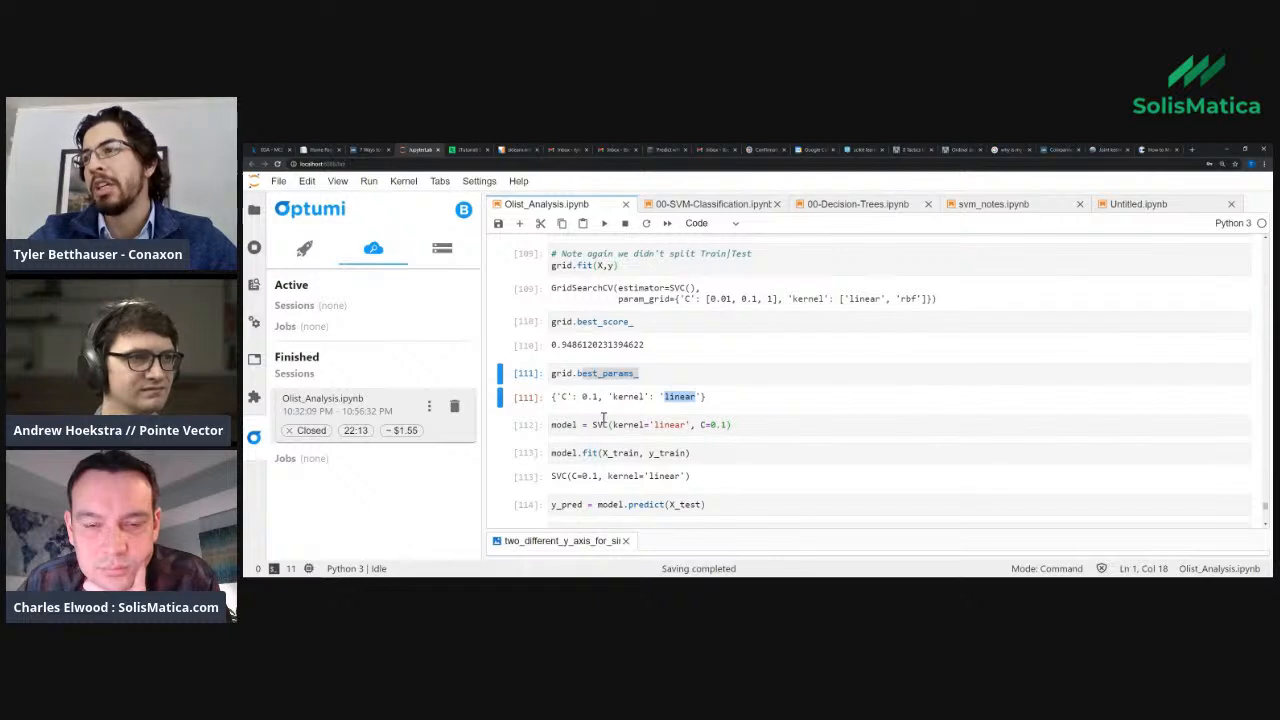
{"action": "left_click_drag", "start_coordinate": [607, 432], "coordinate": [661, 430]}
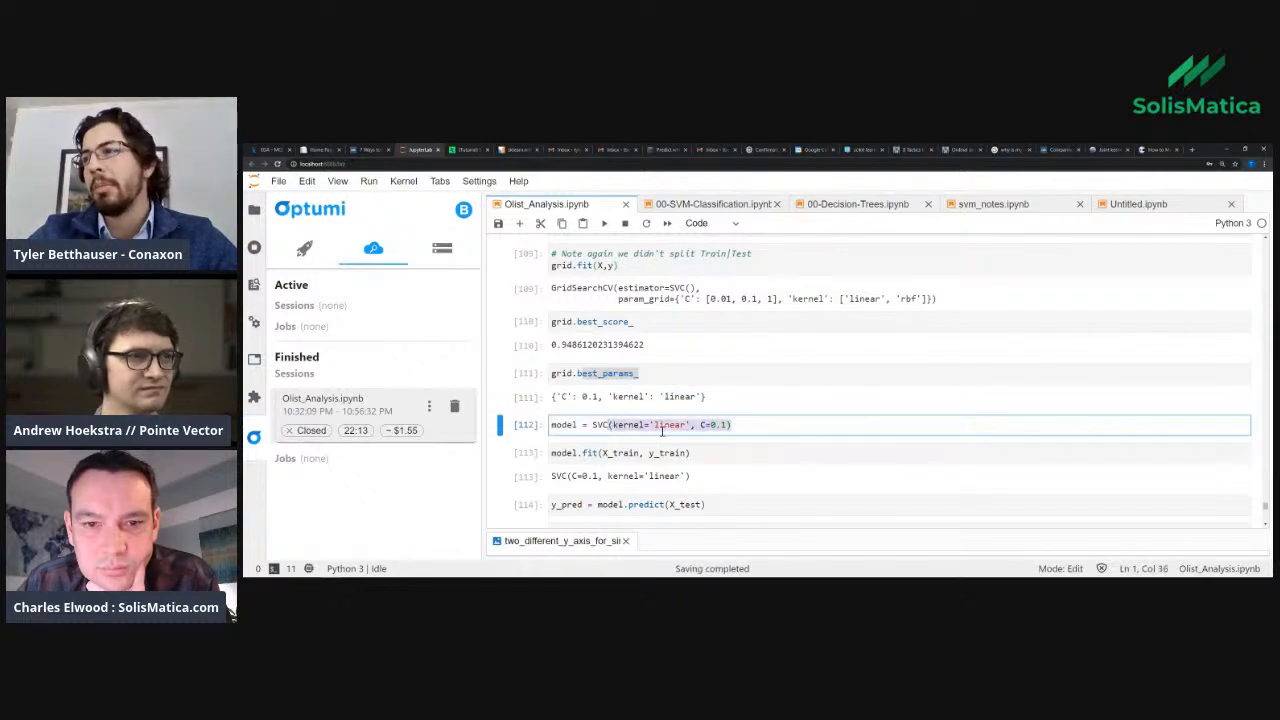
{"action": "left_click", "coordinate": [727, 425]}
{"action": "scroll", "coordinate": [688, 497], "scroll_direction": "down", "scroll_amount": 3}
{"action": "scroll", "coordinate": [607, 335], "scroll_direction": "up", "scroll_amount": 1}
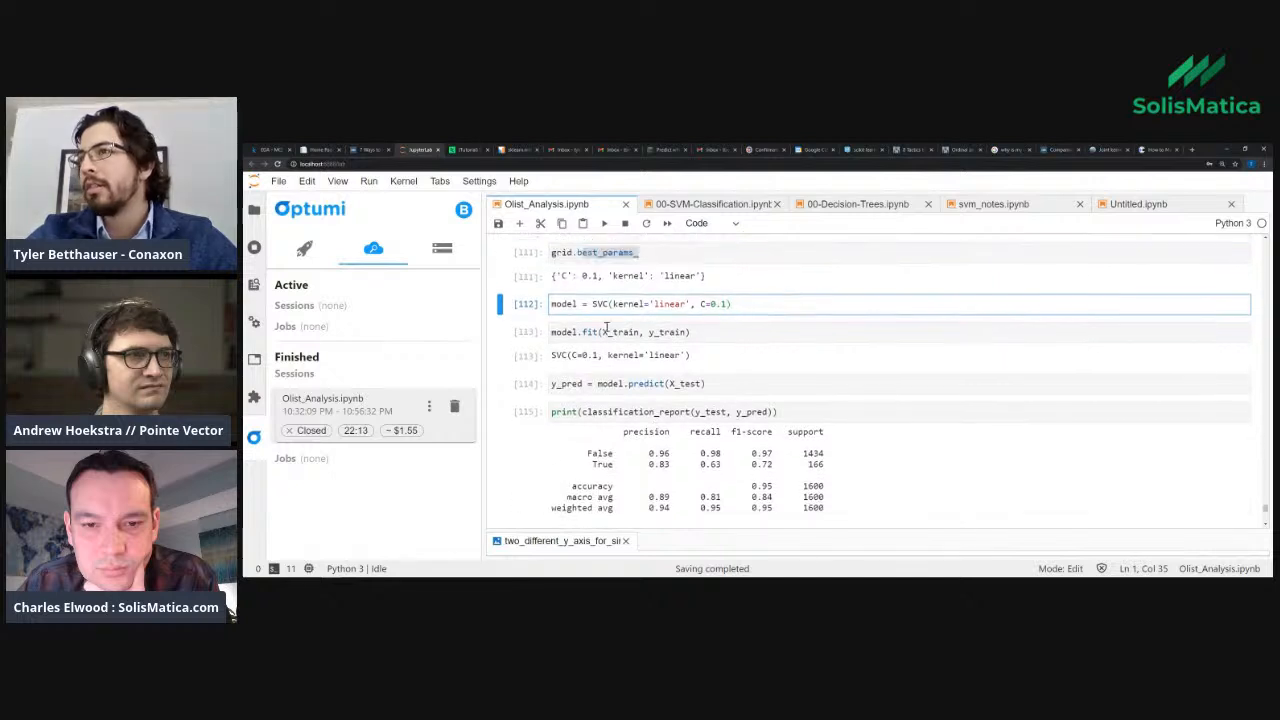
{"action": "double_click", "coordinate": [607, 333]}
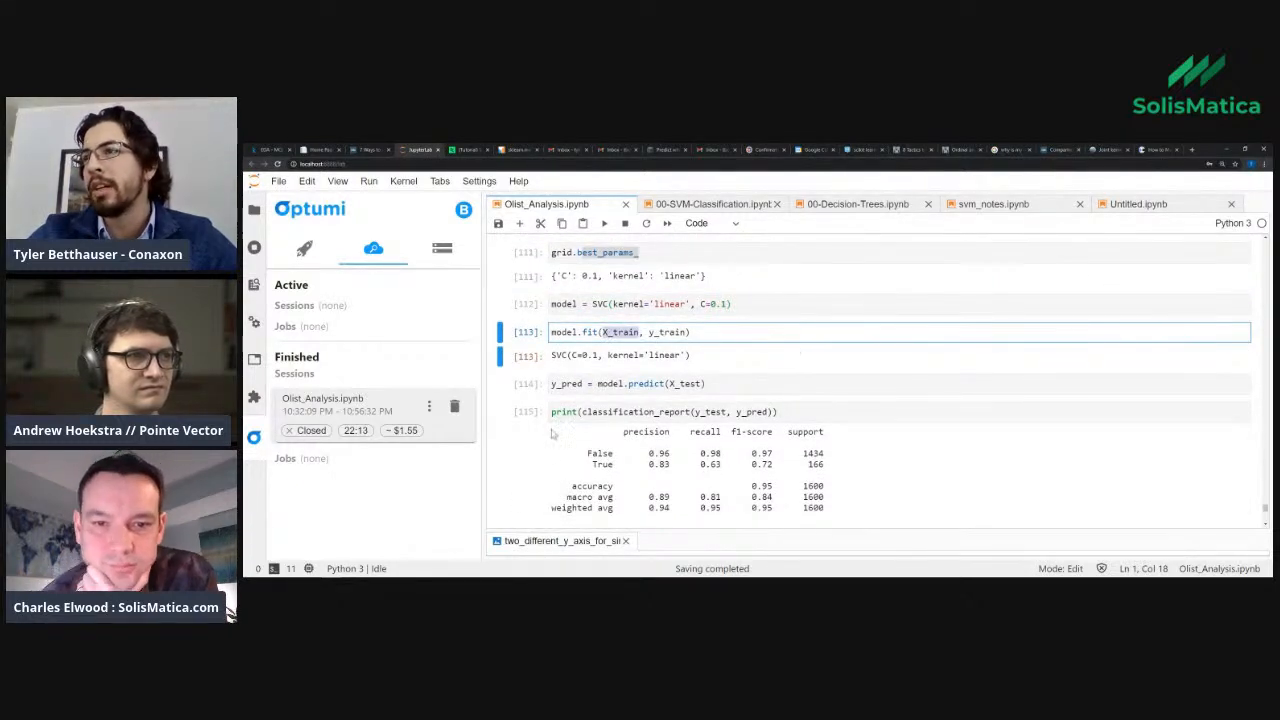
{"action": "left_click", "coordinate": [564, 383]}
{"action": "left_click_drag", "start_coordinate": [551, 383], "coordinate": [693, 384]}
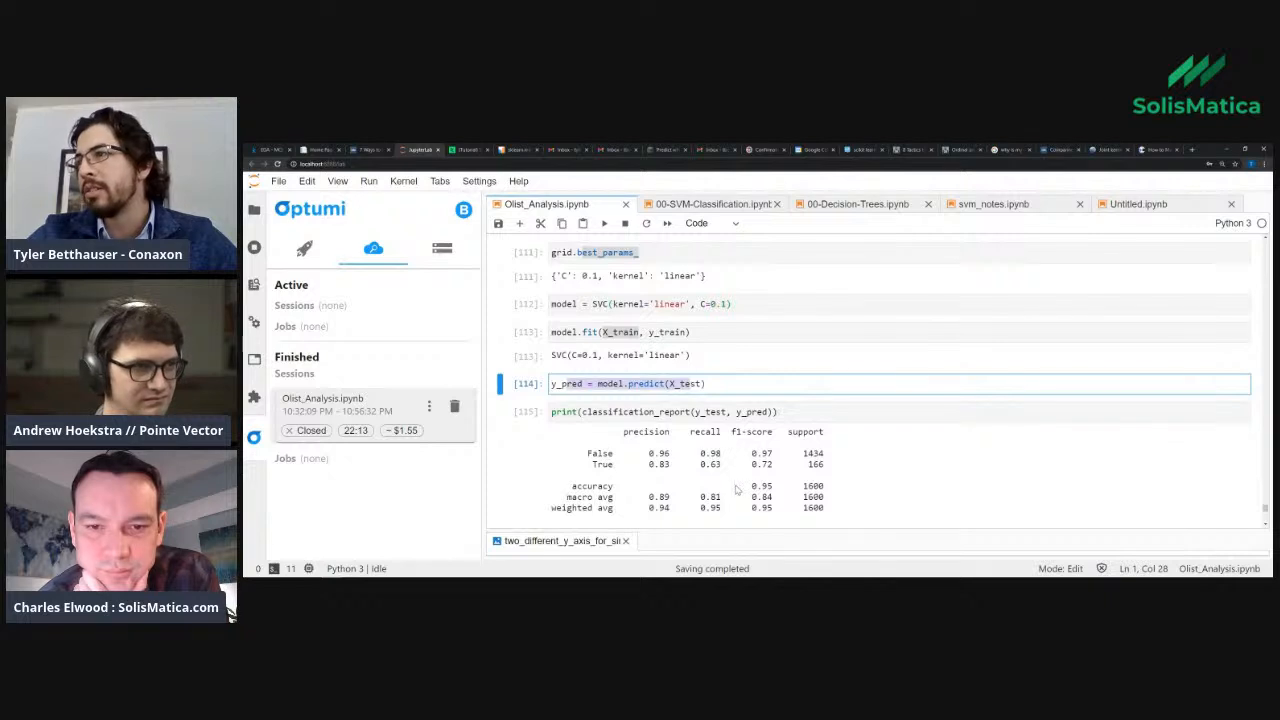
Compare the False and True class rows in the SVC model's classification report
{"action": "scroll", "coordinate": [735, 487], "scroll_direction": "down", "scroll_amount": 1}
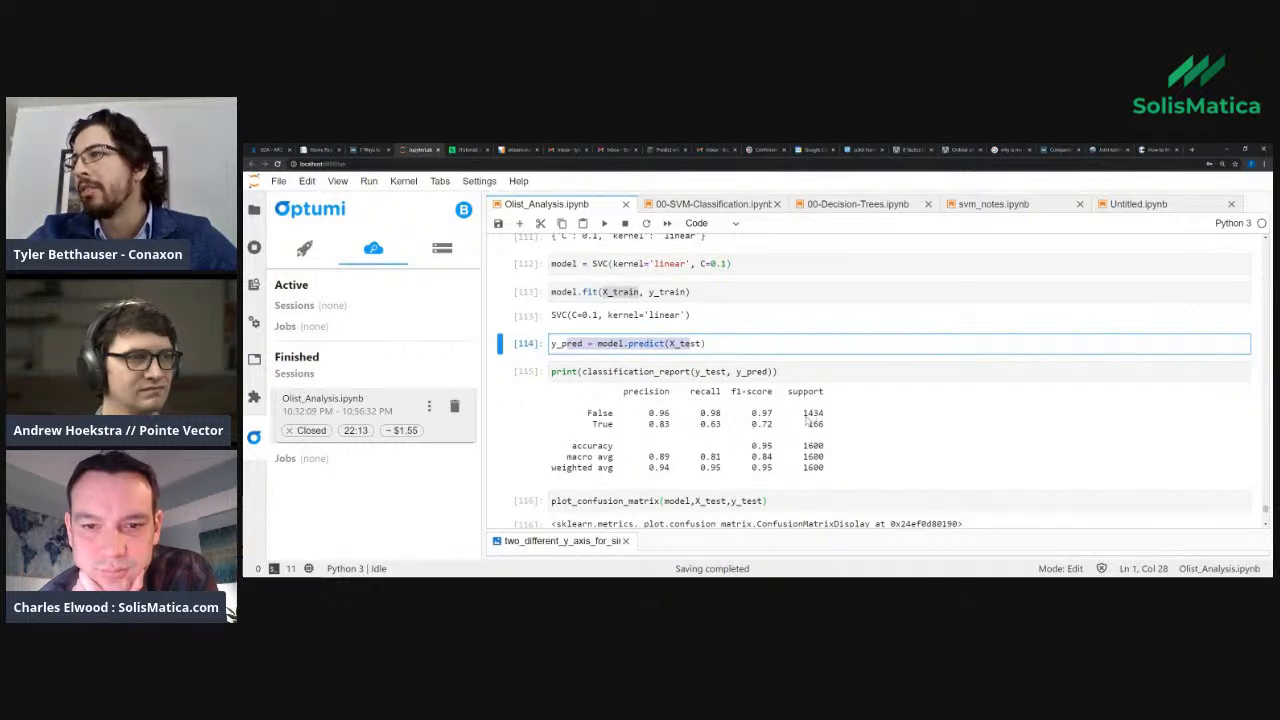
{"action": "left_click_drag", "start_coordinate": [589, 418], "coordinate": [838, 421]}
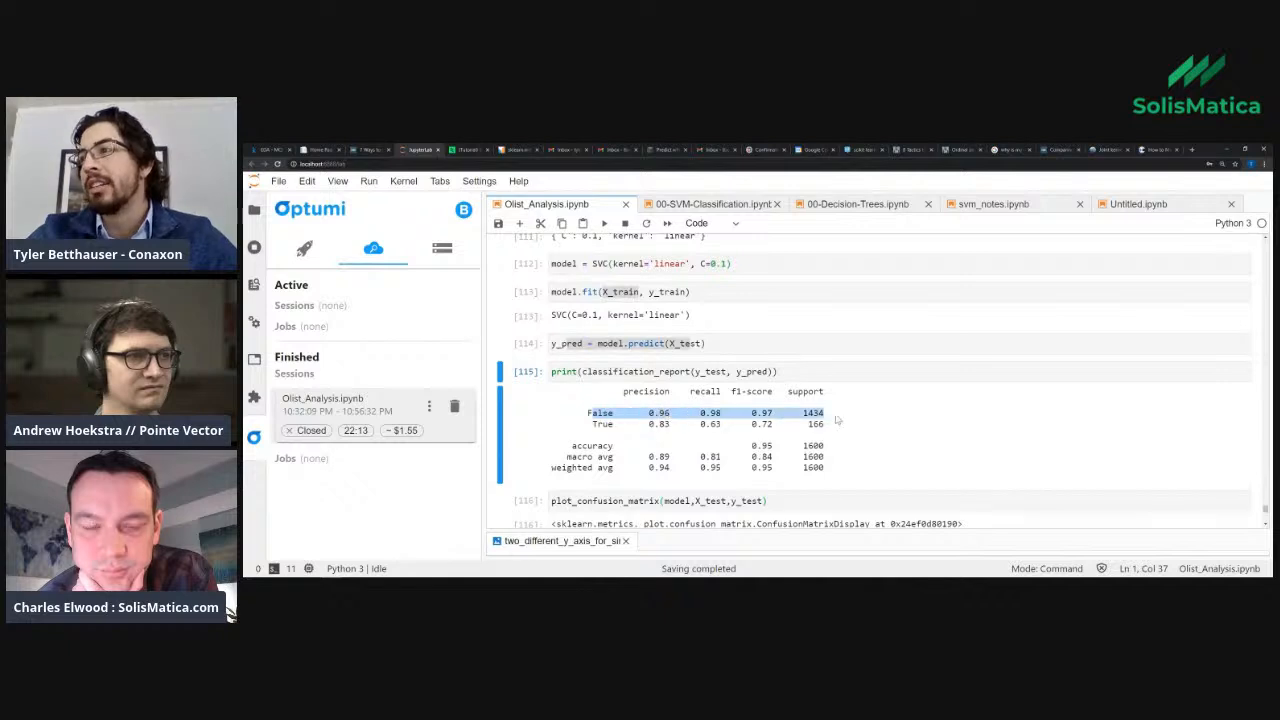
{"action": "left_click_drag", "start_coordinate": [594, 426], "coordinate": [828, 430]}
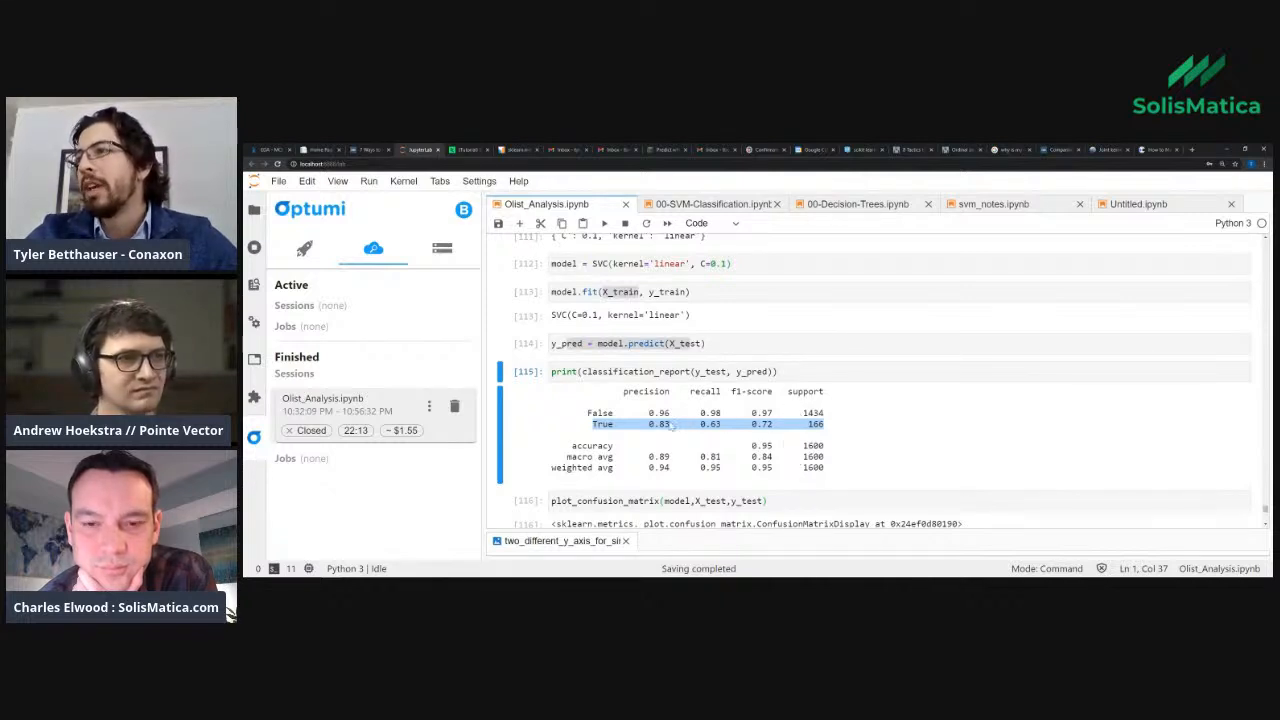
{"action": "left_click_drag", "start_coordinate": [588, 413], "coordinate": [825, 423]}
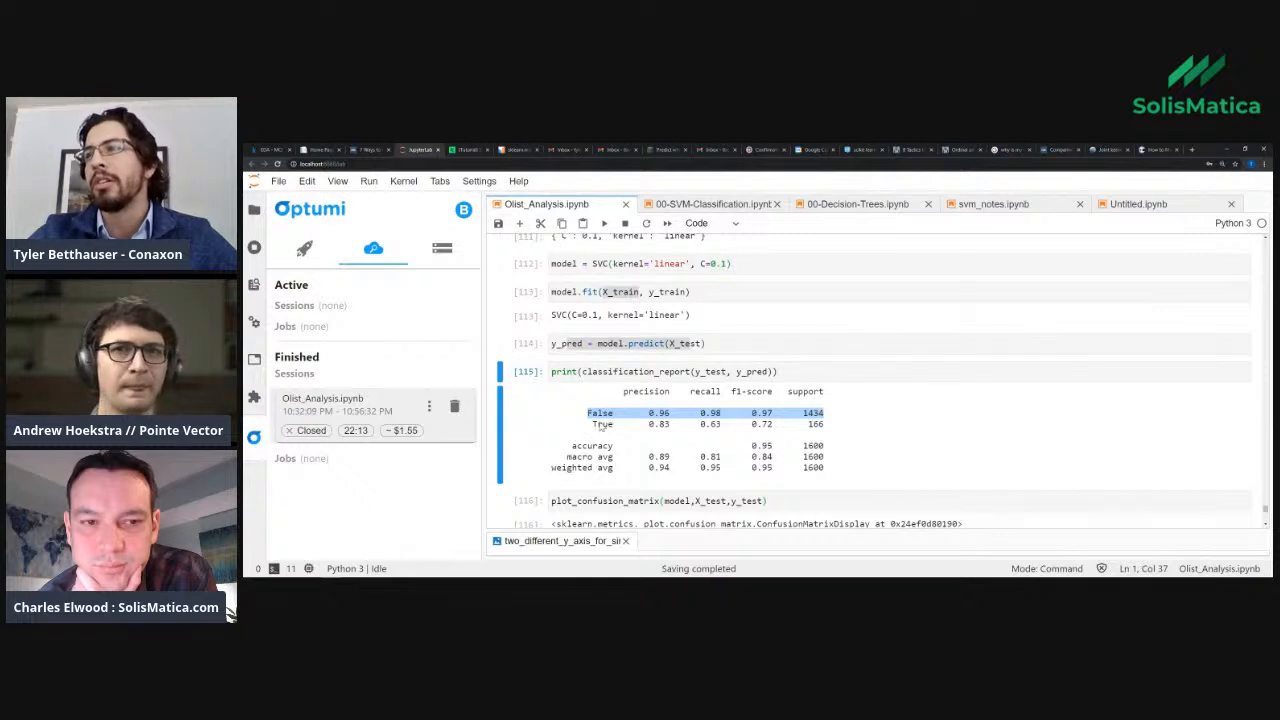
{"action": "left_click", "coordinate": [597, 429]}
{"action": "left_click_drag", "start_coordinate": [597, 429], "coordinate": [830, 432]}
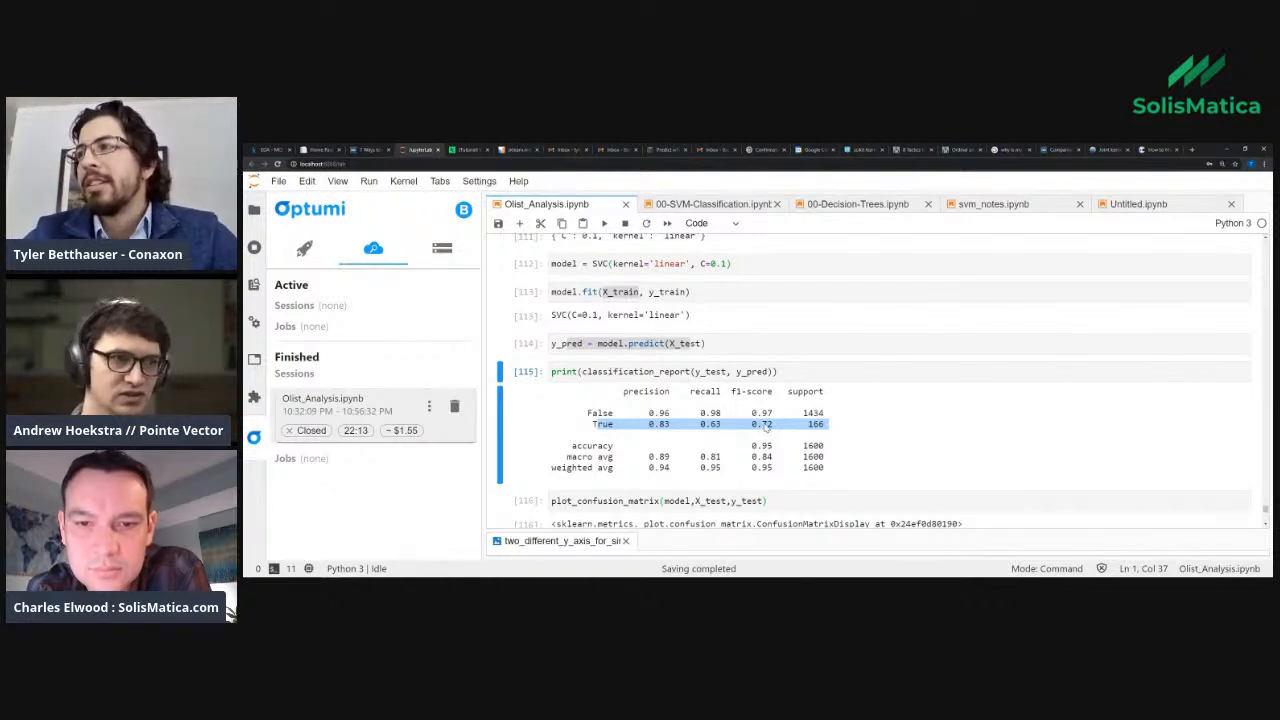
Examine the True class's f1-score and precision against the overall accuracy in the SVC classification report
{"action": "left_click", "coordinate": [766, 432]}
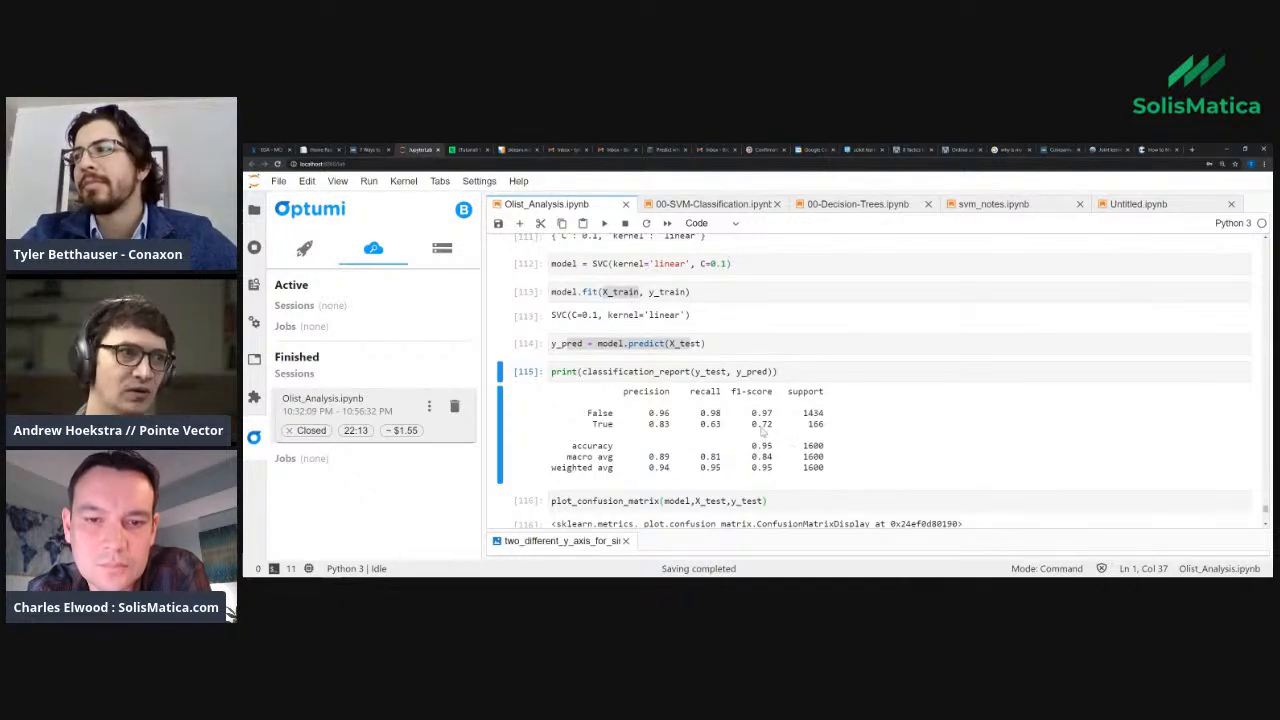
{"action": "double_click", "coordinate": [762, 426]}
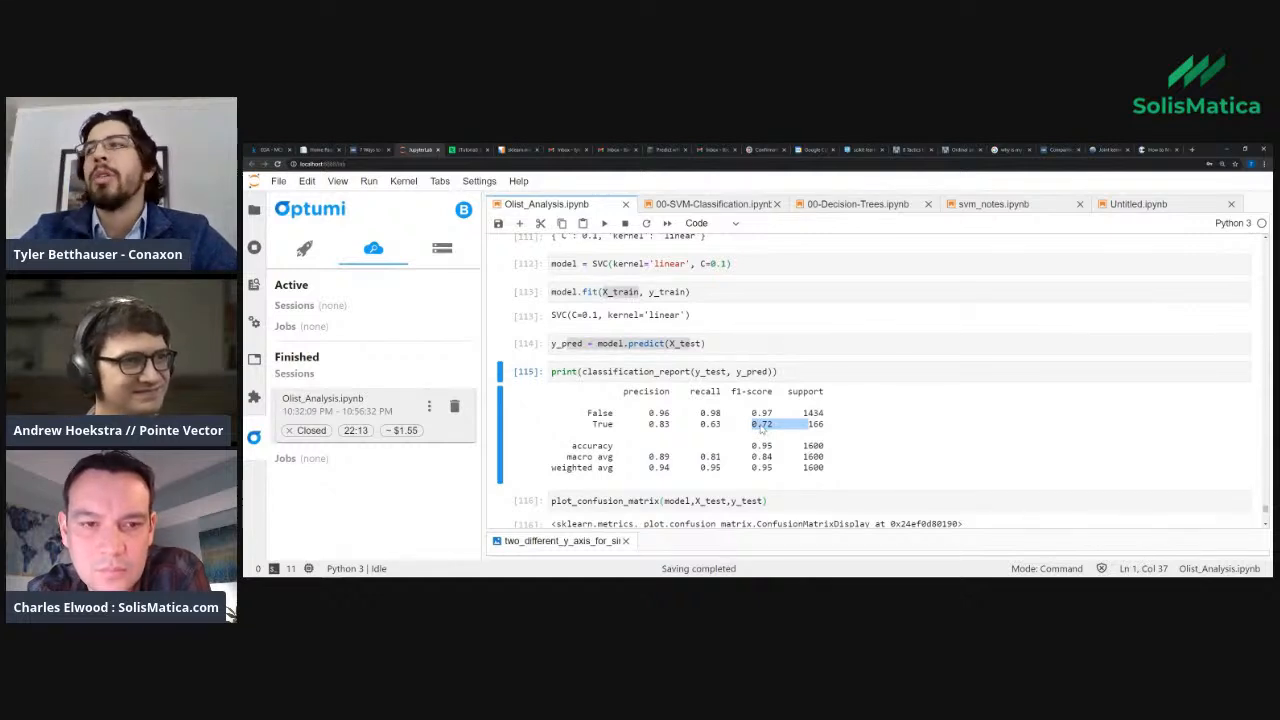
{"action": "left_click", "coordinate": [762, 428]}
{"action": "left_click_drag", "start_coordinate": [753, 447], "coordinate": [771, 452]}
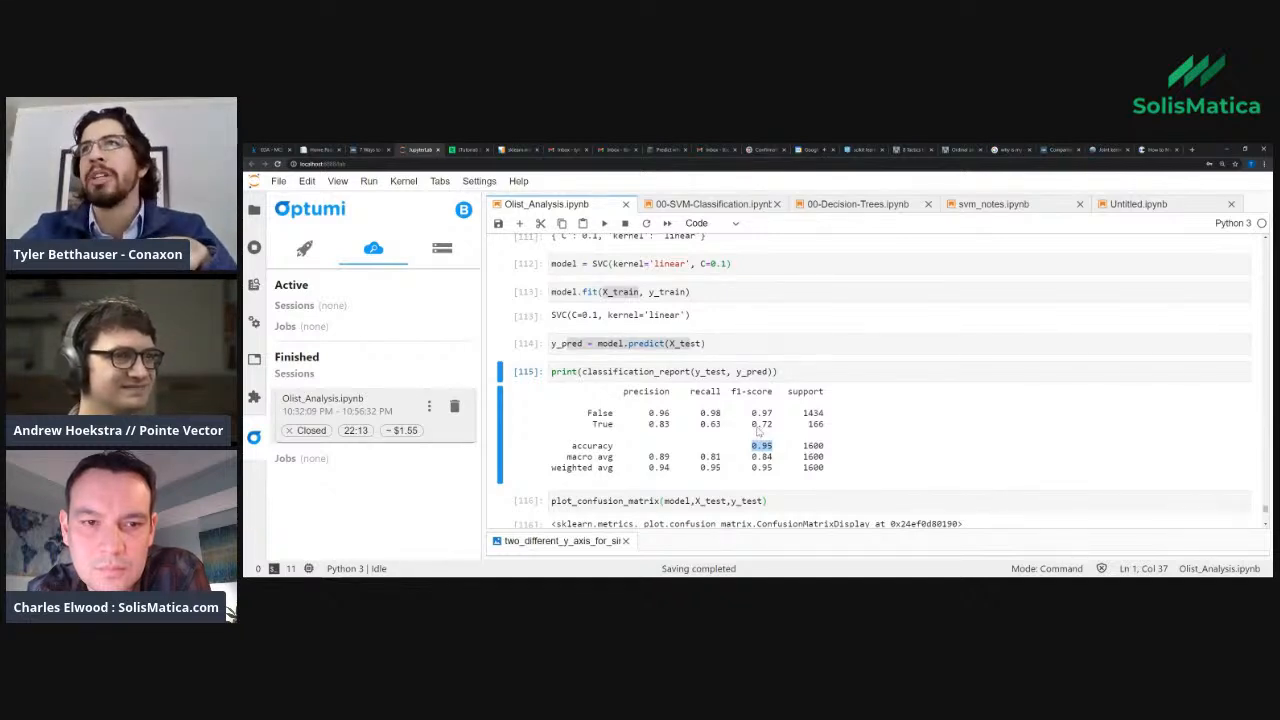
{"action": "left_click_drag", "start_coordinate": [751, 426], "coordinate": [772, 430]}
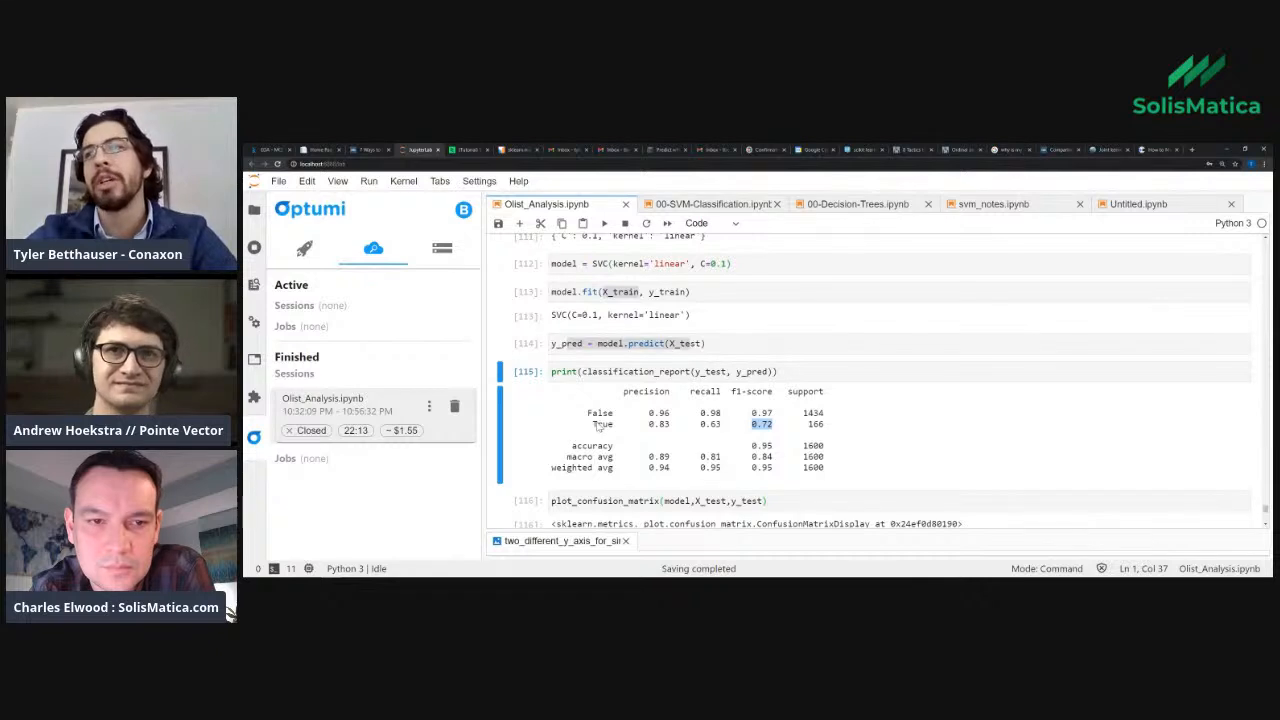
{"action": "left_click_drag", "start_coordinate": [594, 424], "coordinate": [670, 425]}
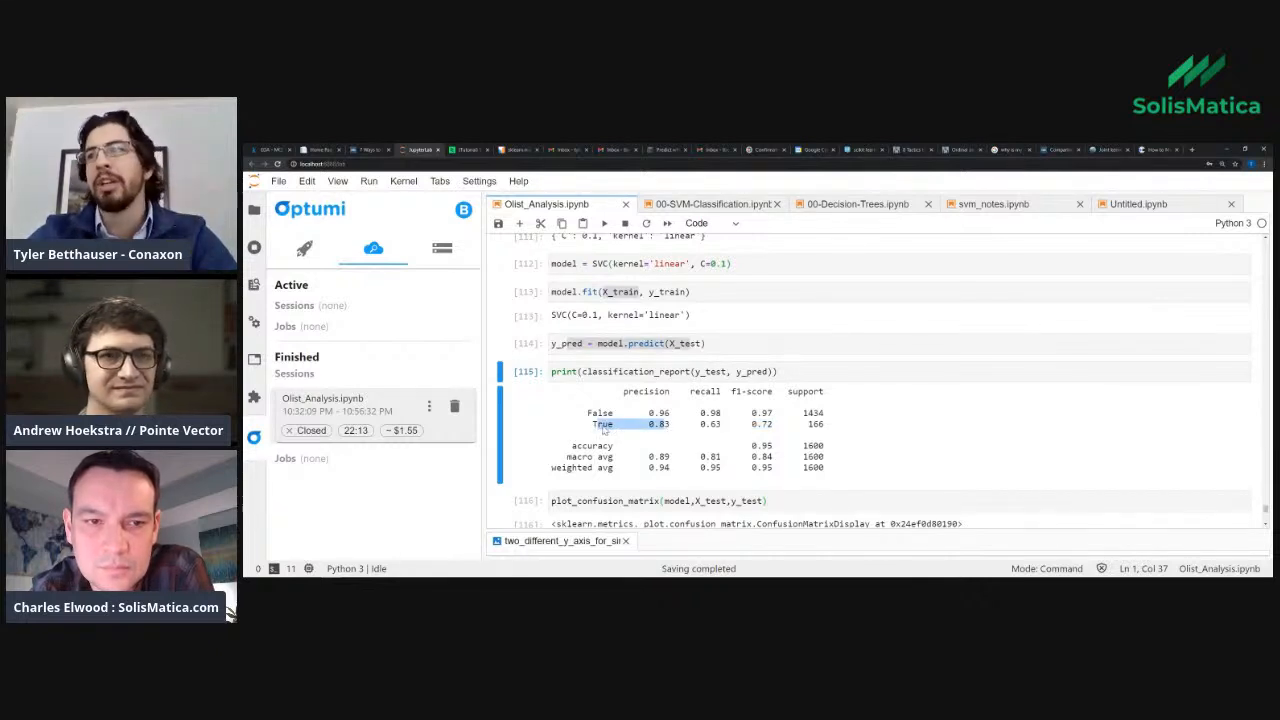
{"action": "left_click_drag", "start_coordinate": [600, 427], "coordinate": [829, 431]}
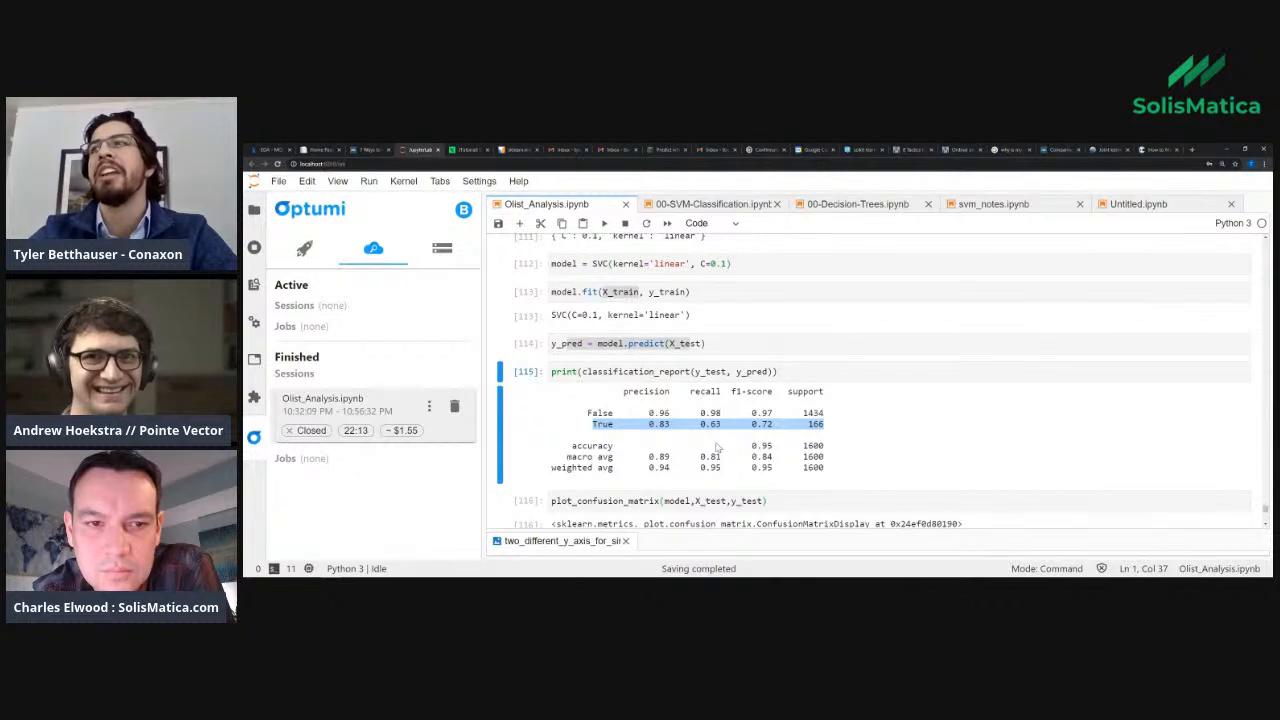
Go back to the one-hot encoding section and find the cell that builds df1 from funnel_model
{"action": "left_click", "coordinate": [666, 344]}
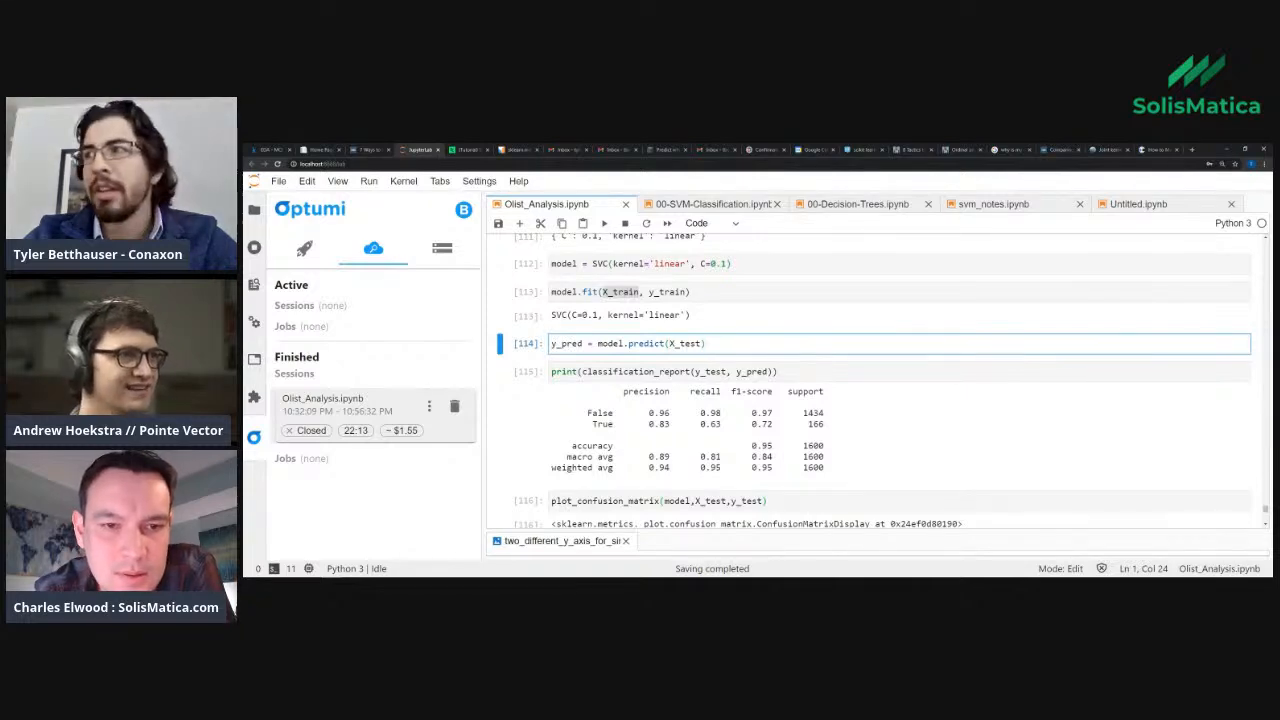
{"action": "scroll", "coordinate": [718, 400], "scroll_direction": "up", "scroll_amount": 15}
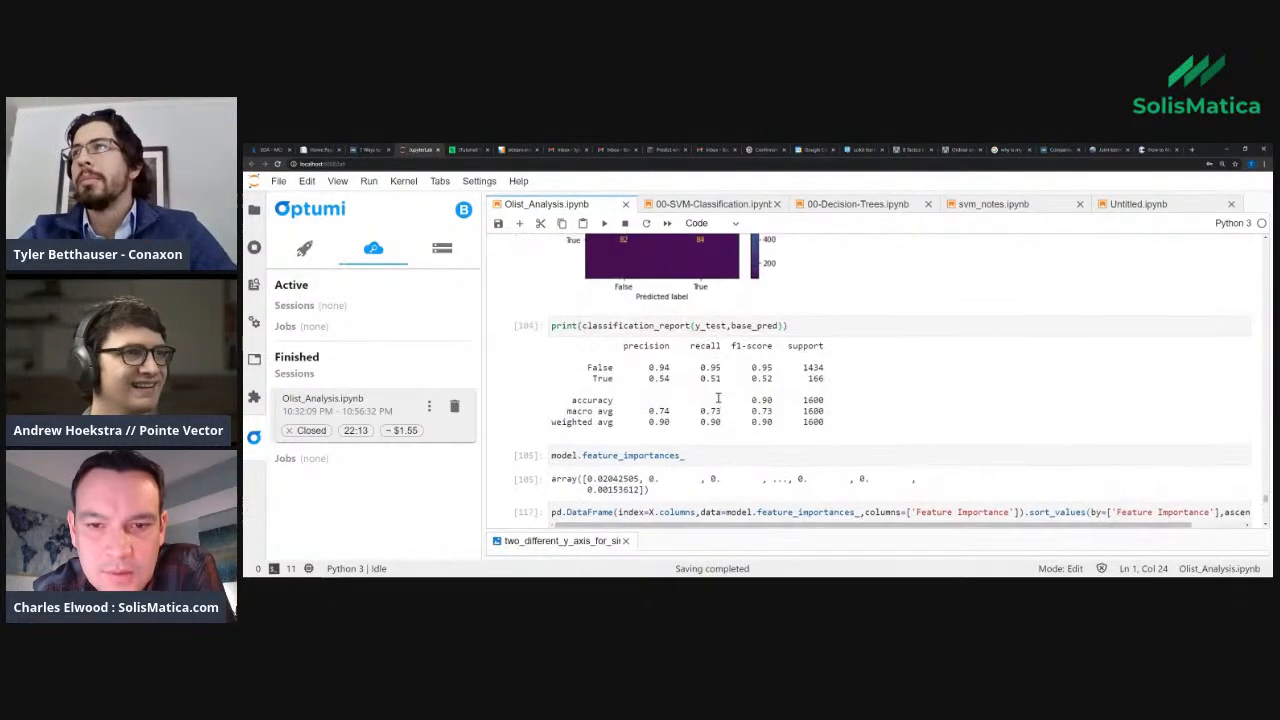
{"action": "scroll", "coordinate": [718, 400], "scroll_direction": "up", "scroll_amount": 20}
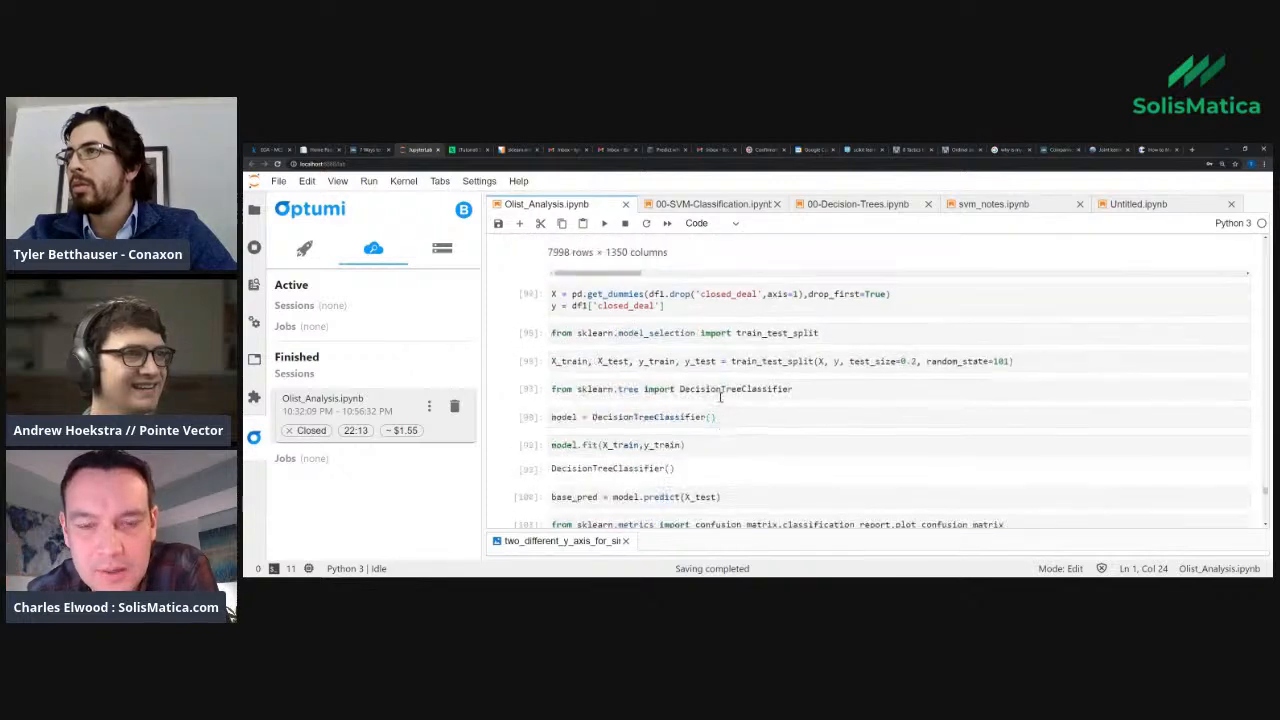
{"action": "scroll", "coordinate": [720, 395], "scroll_direction": "up", "scroll_amount": 10}
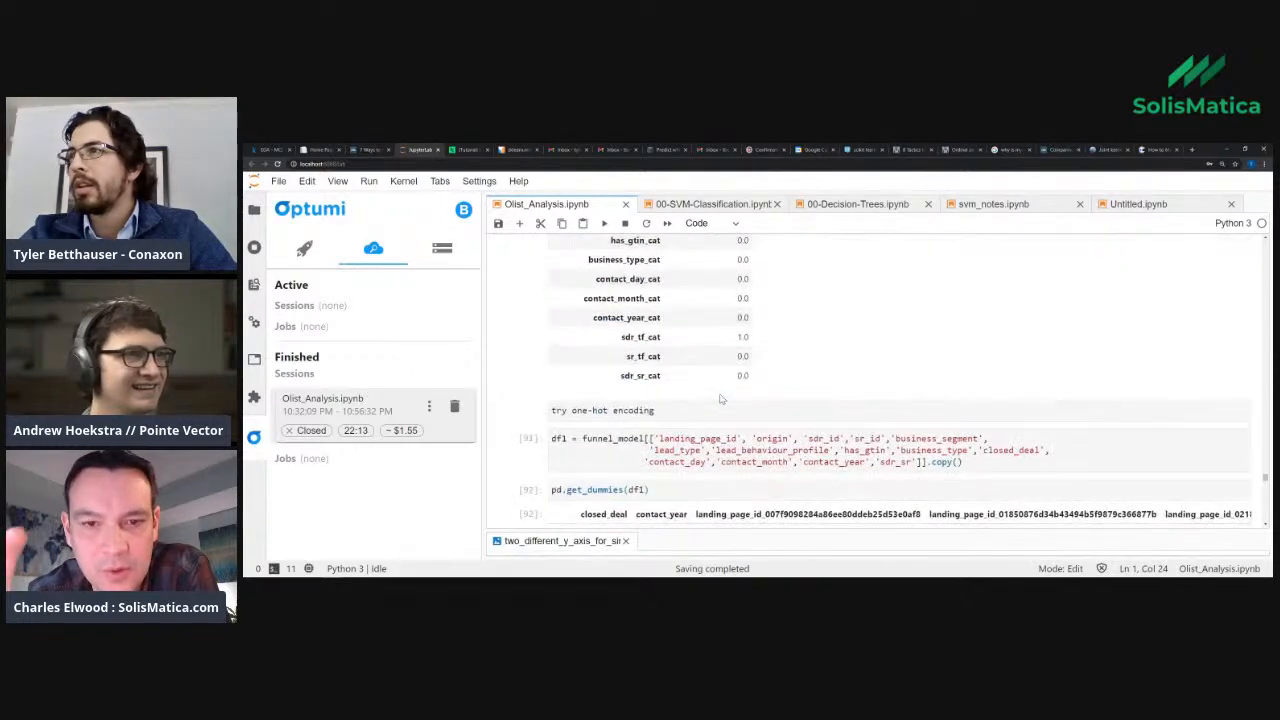
{"action": "double_click", "coordinate": [720, 398]}
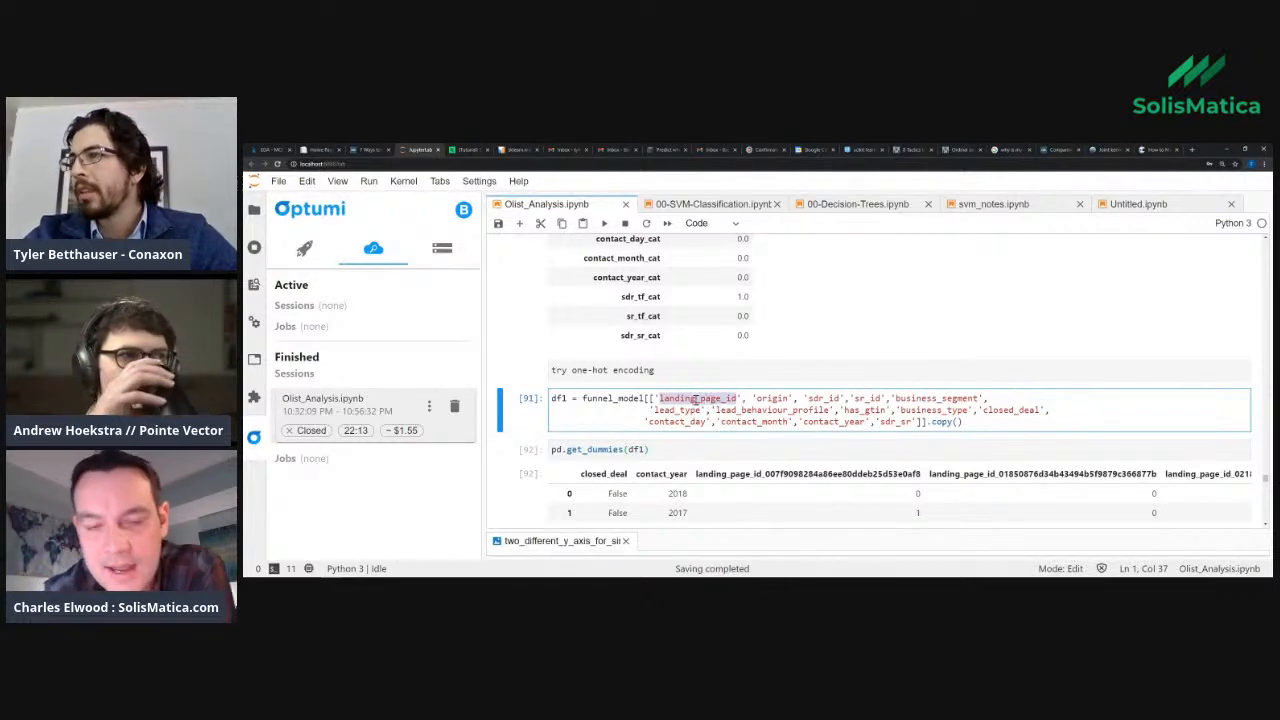
{"action": "left_click", "coordinate": [602, 398]}
{"action": "left_click", "coordinate": [566, 399]}
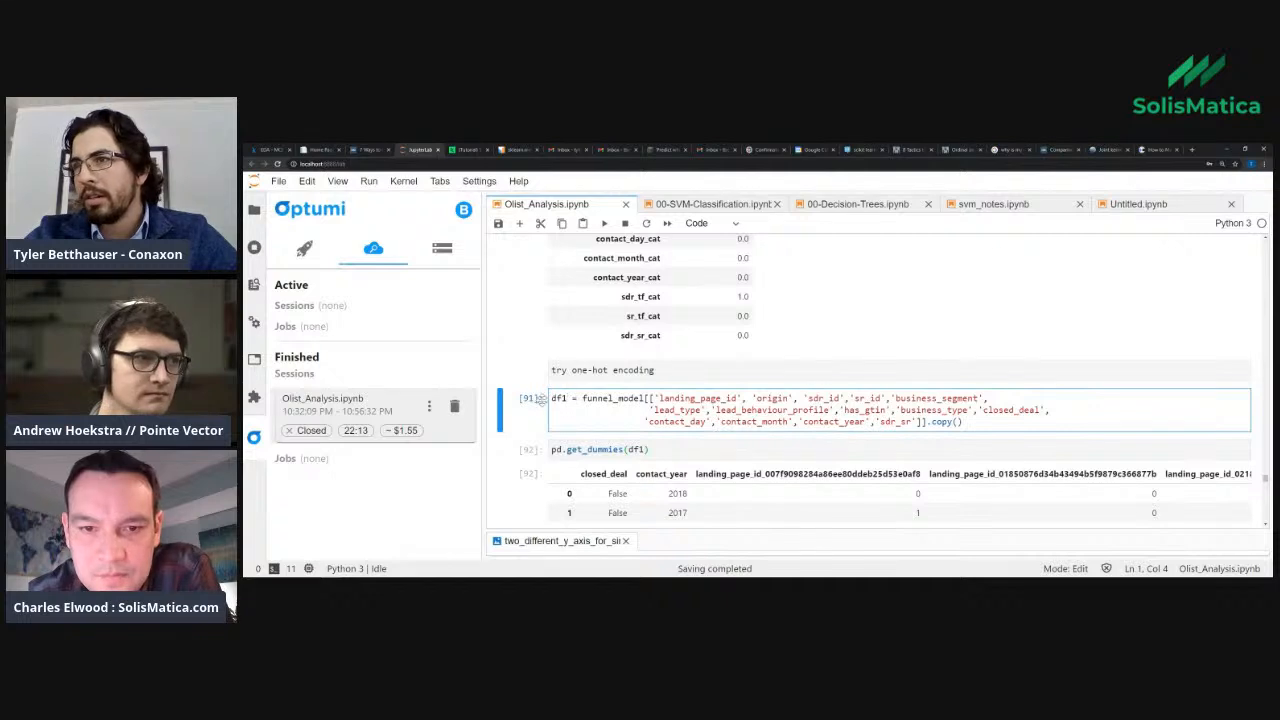
Examine the columns chosen for df1, including landing_page_id, origin, sdr_id, sr_id, business_segment and the lead, business type and contact date fields
{"action": "double_click", "coordinate": [697, 399]}
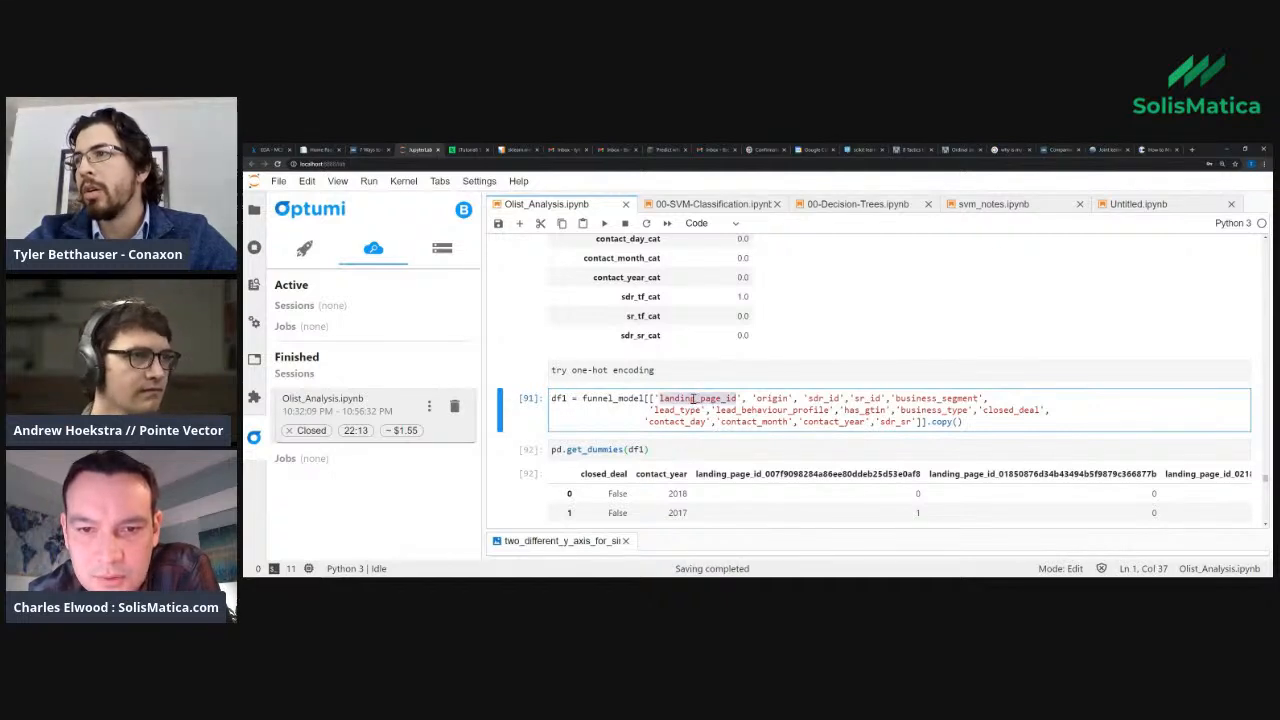
{"action": "left_click", "coordinate": [783, 399]}
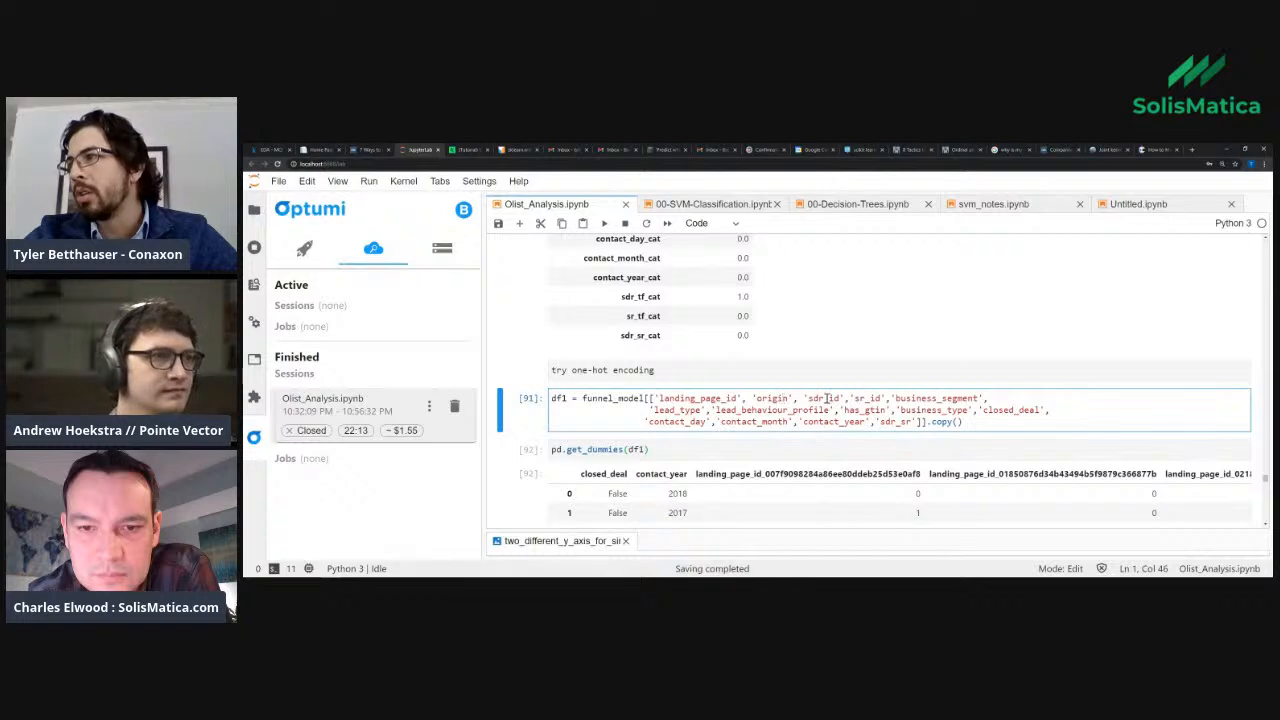
{"action": "left_click", "coordinate": [825, 399]}
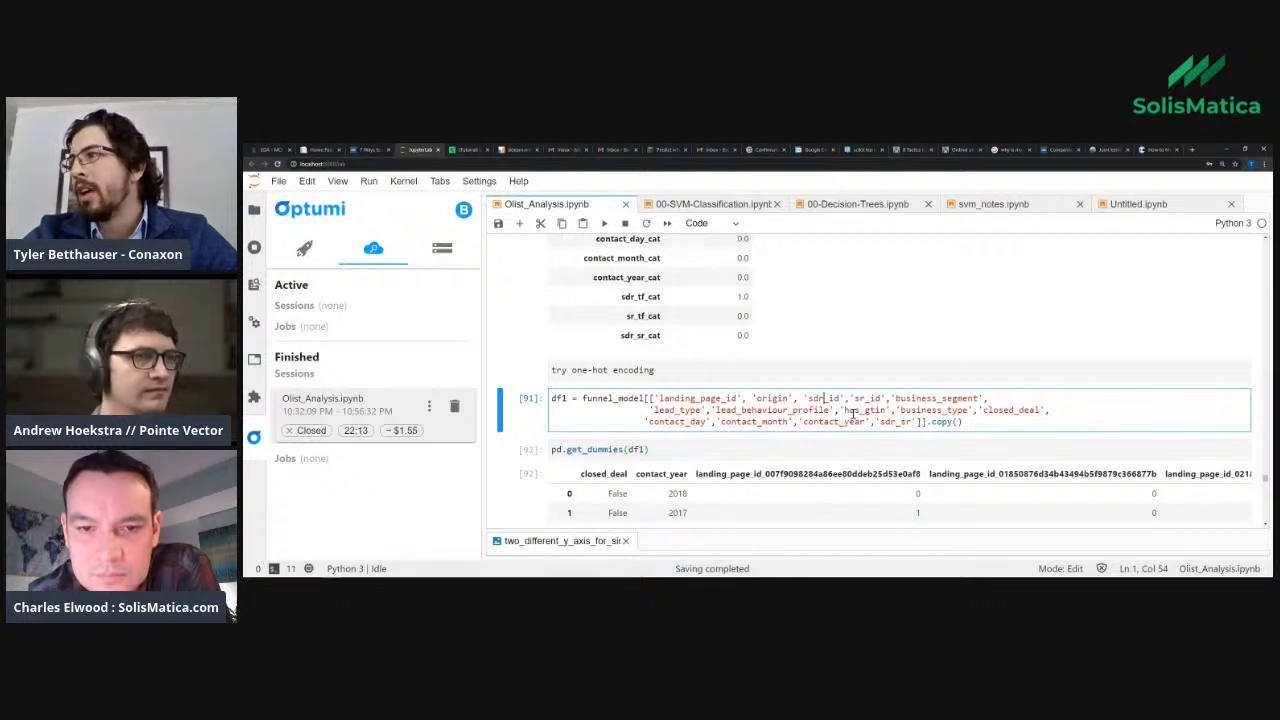
{"action": "double_click", "coordinate": [868, 399]}
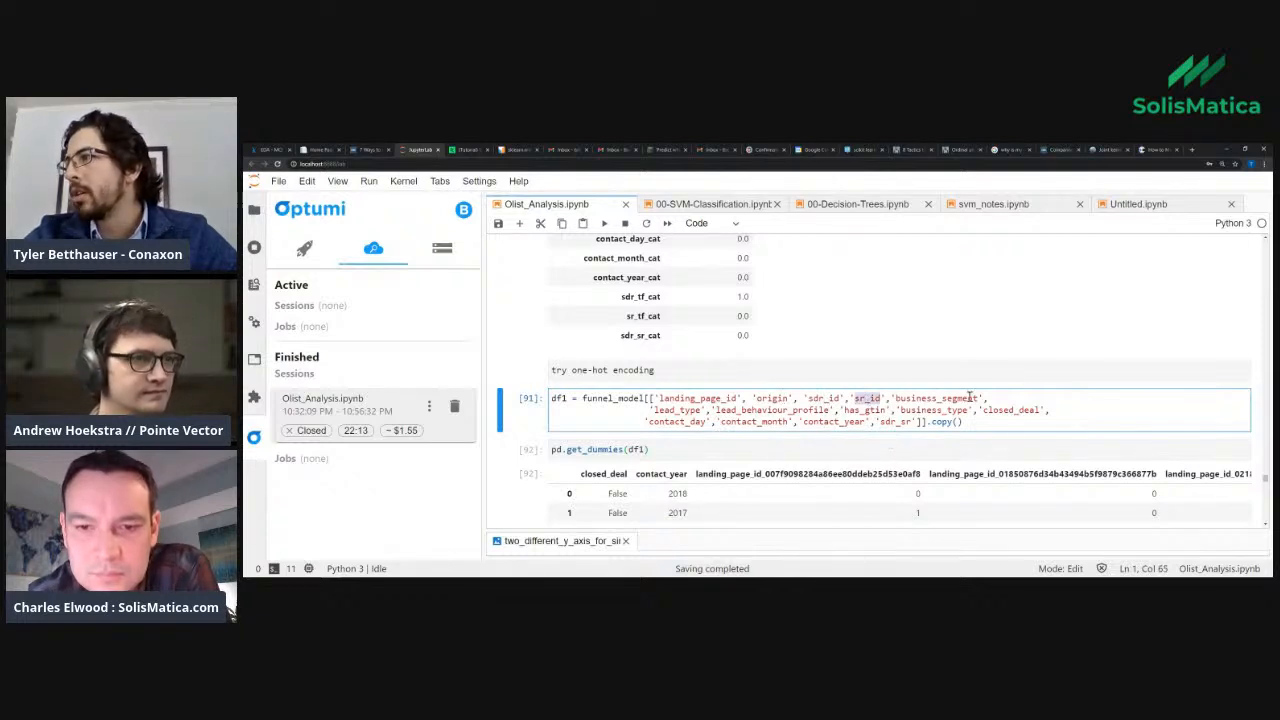
{"action": "double_click", "coordinate": [966, 398]}
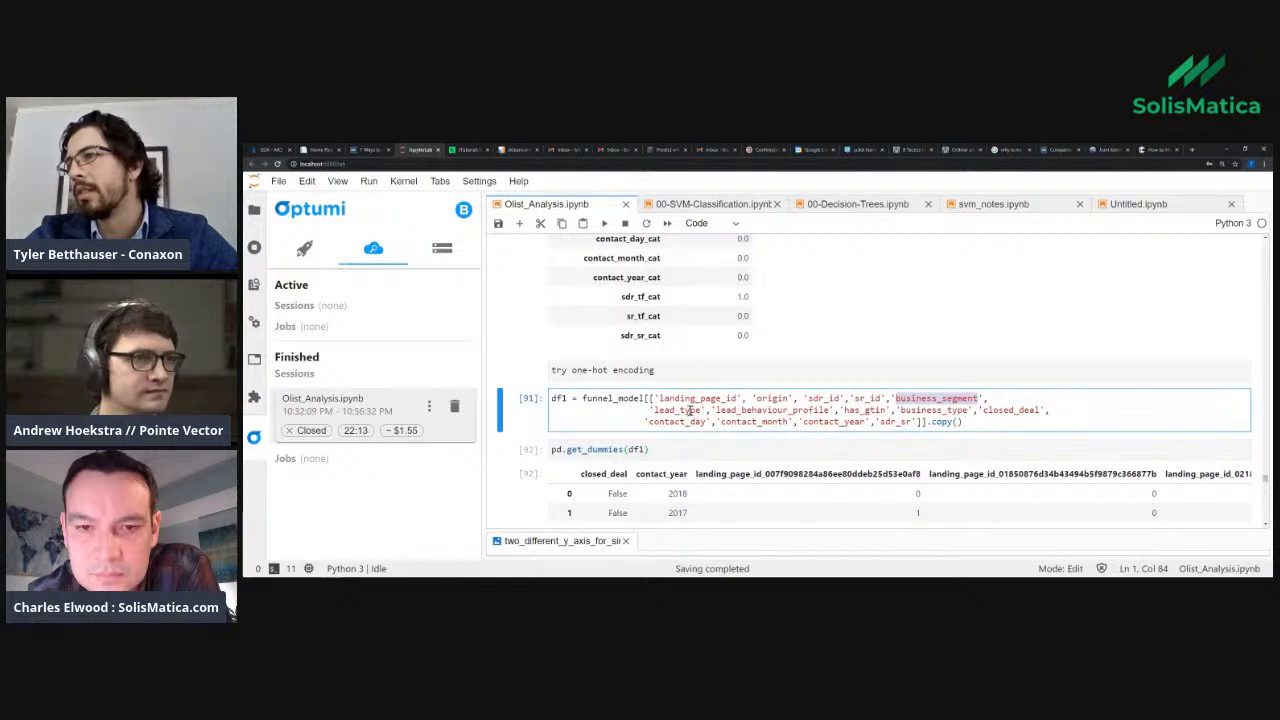
{"action": "left_click", "coordinate": [784, 410]}
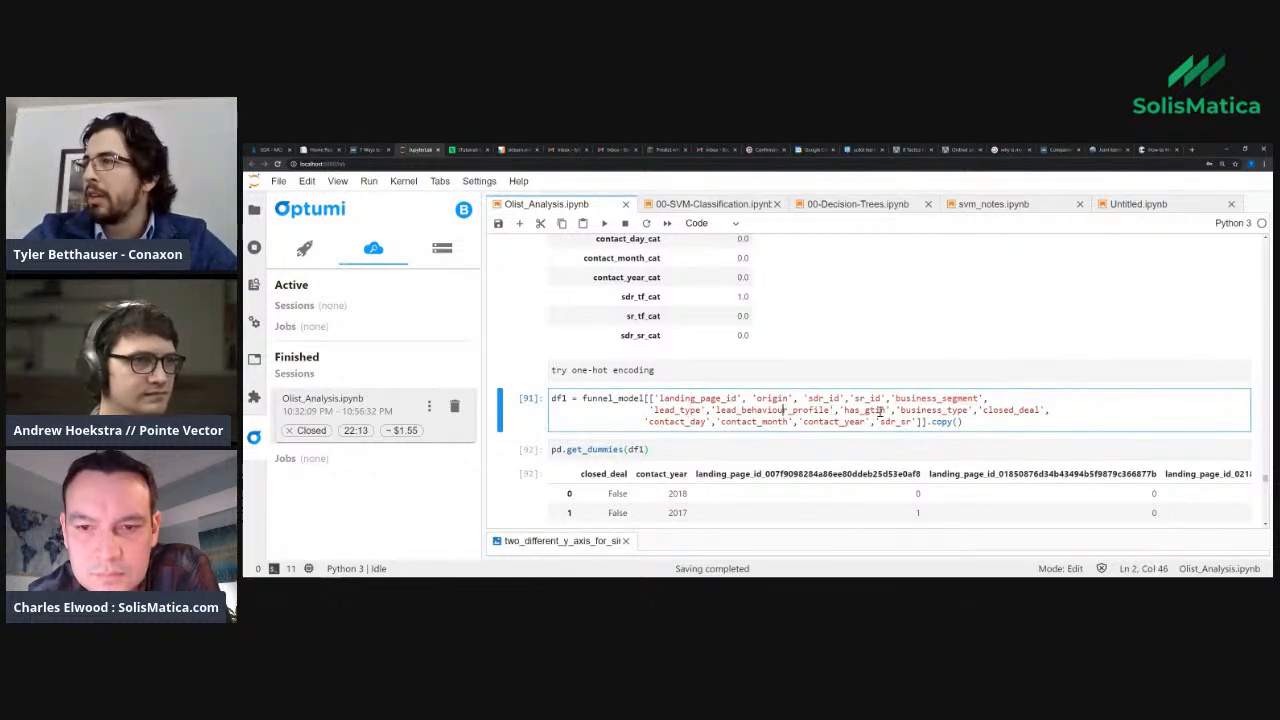
{"action": "left_click_drag", "start_coordinate": [886, 410], "coordinate": [1031, 425]}
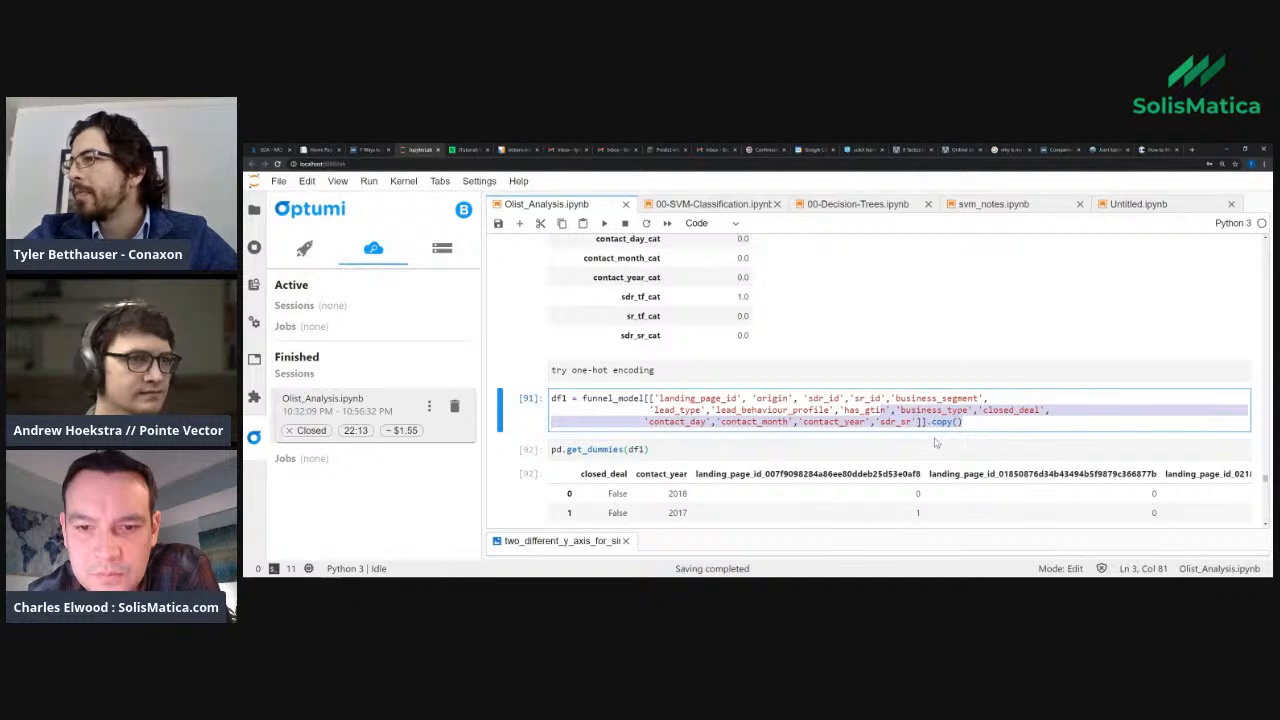
{"action": "left_click", "coordinate": [660, 398]}
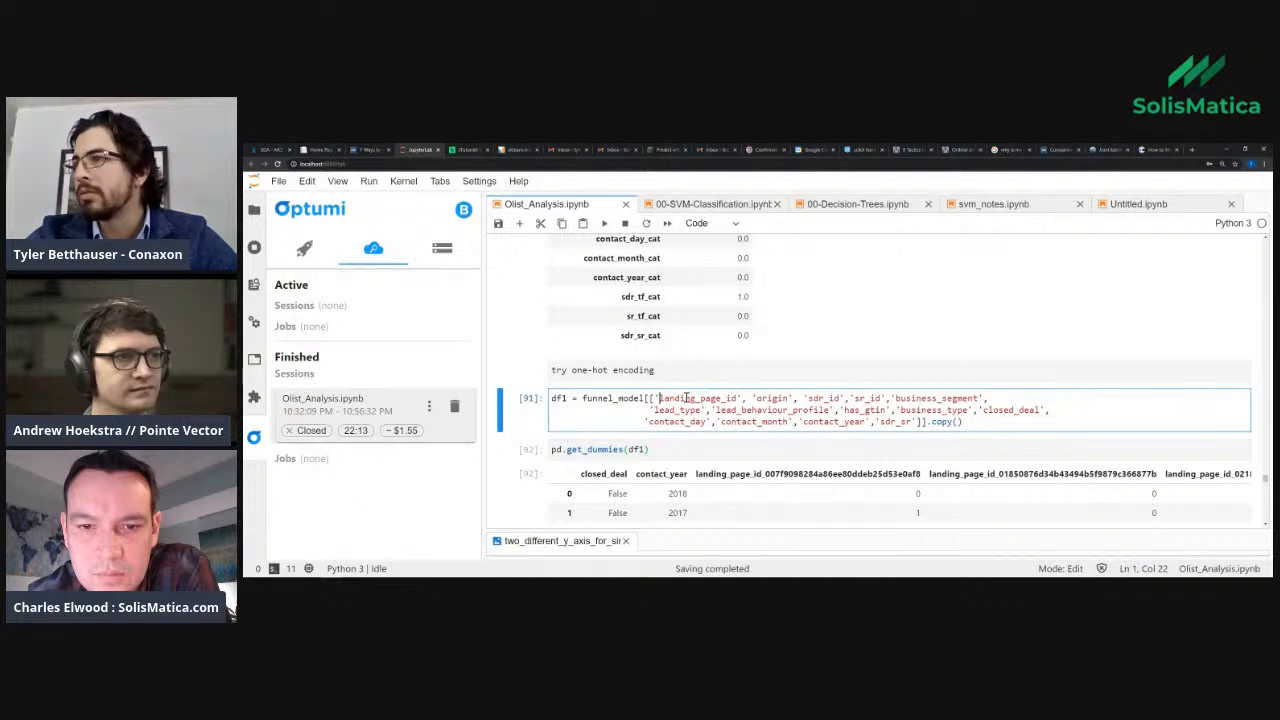
Inspect the one-hot encoded tables produced by pd.get_dummies, with and without the closed_deal column
{"action": "scroll", "coordinate": [683, 424], "scroll_direction": "down", "scroll_amount": 3}
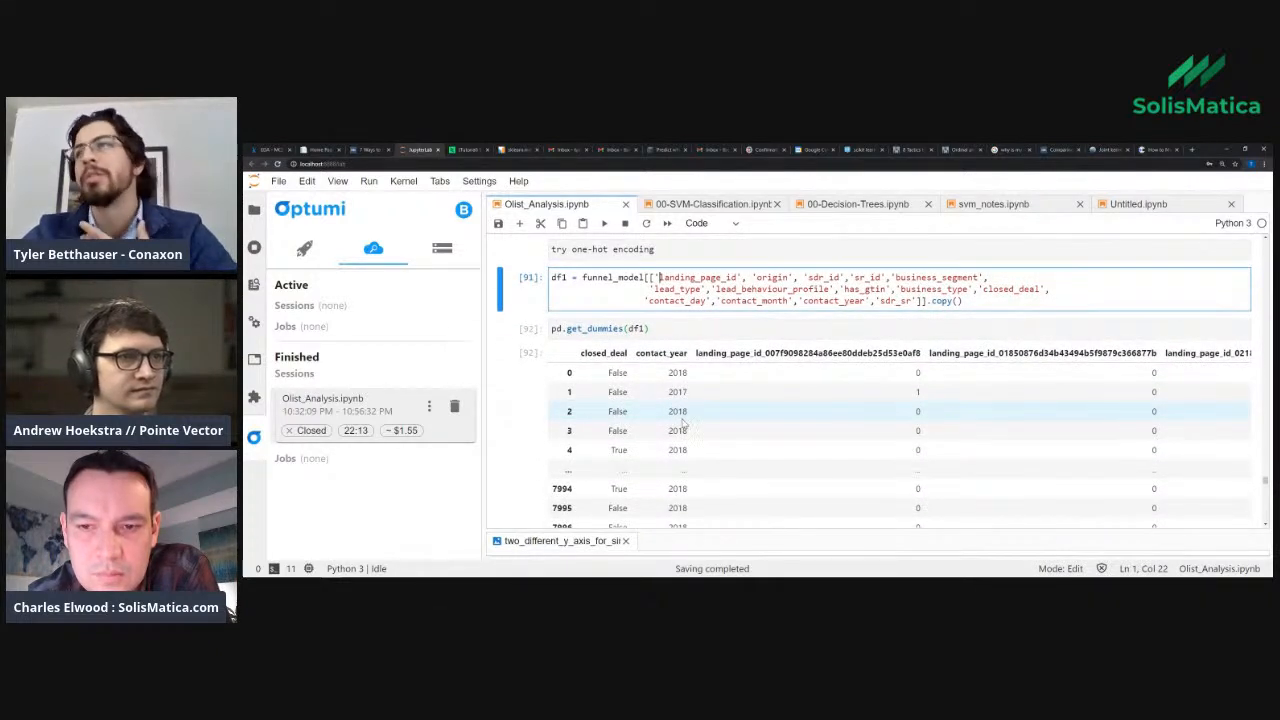
{"action": "scroll", "coordinate": [683, 424], "scroll_direction": "down", "scroll_amount": 4}
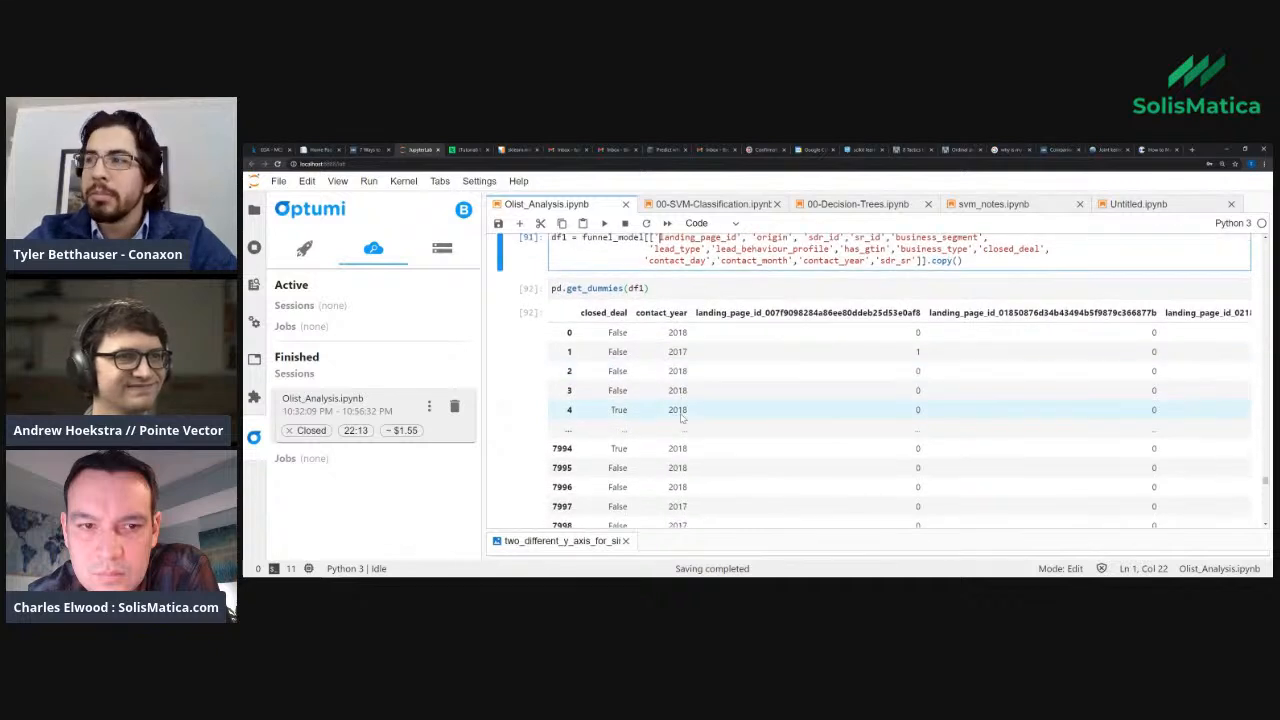
{"action": "scroll", "coordinate": [683, 415], "scroll_direction": "down", "scroll_amount": 1}
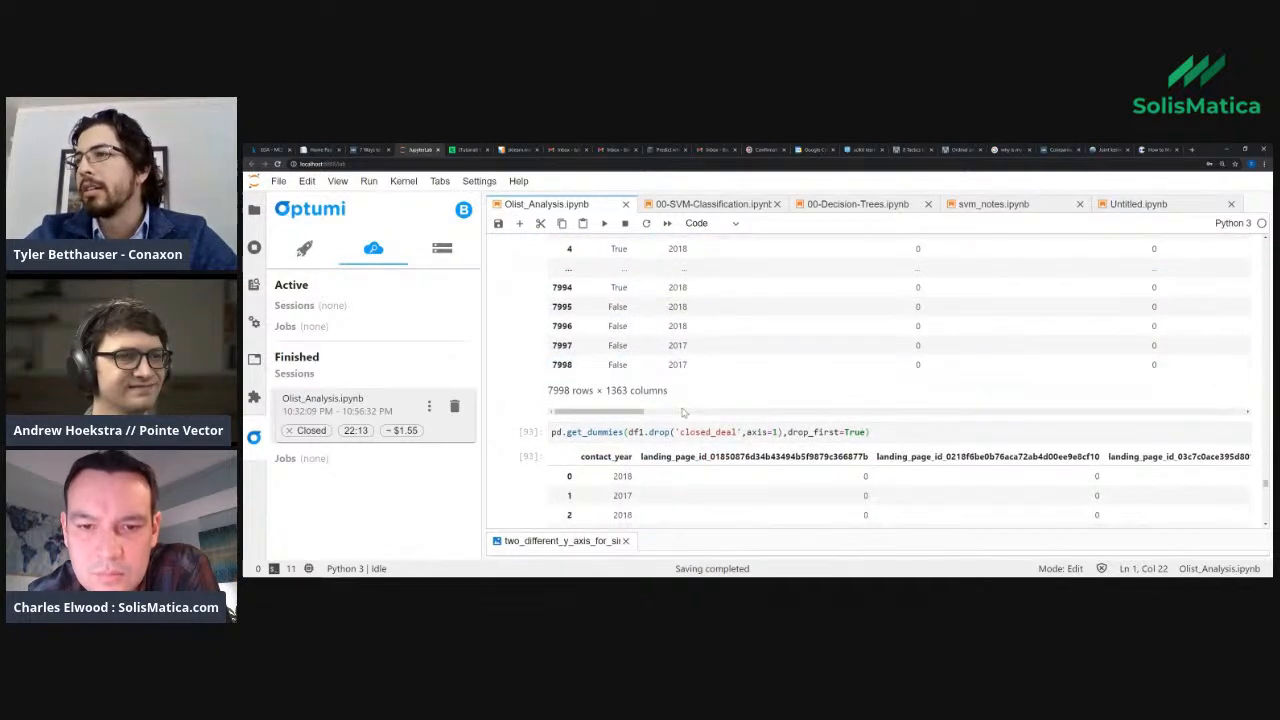
{"action": "scroll", "coordinate": [683, 413], "scroll_direction": "down", "scroll_amount": 1}
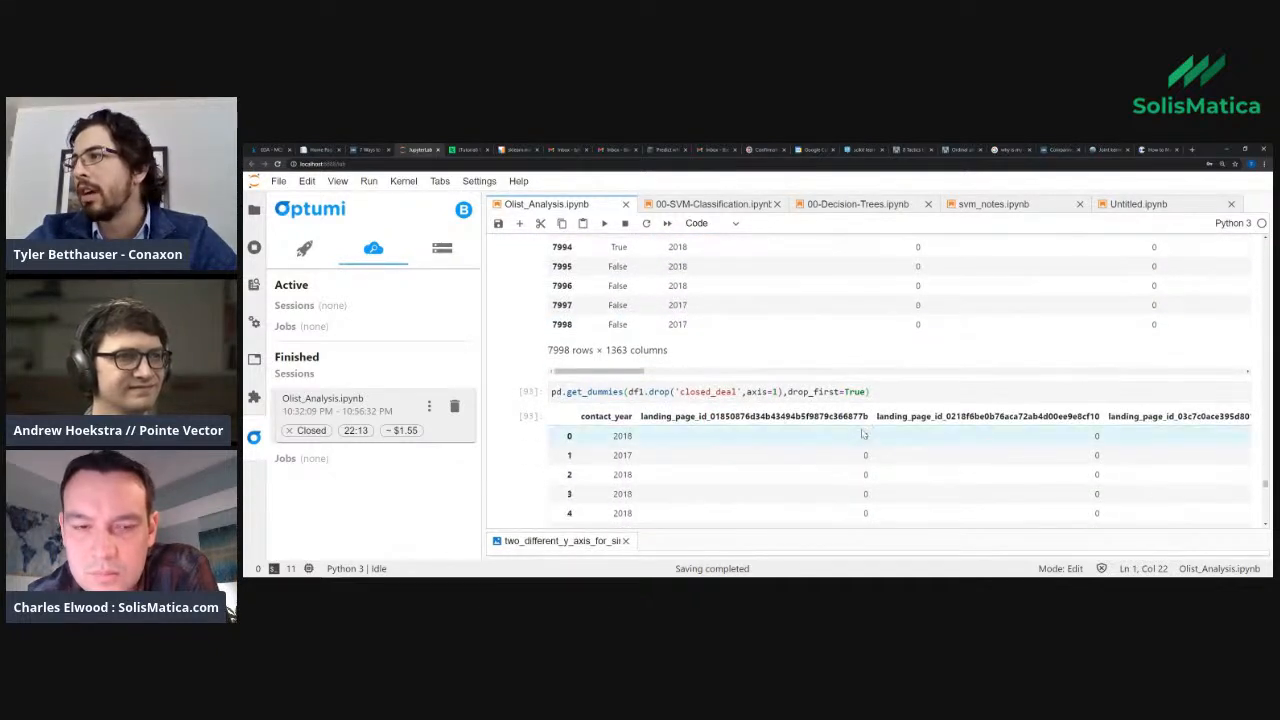
Return from the dummy table without closed_deal to the df1 cell and highlight landing_page_id among its columns
{"action": "left_click", "coordinate": [870, 436]}
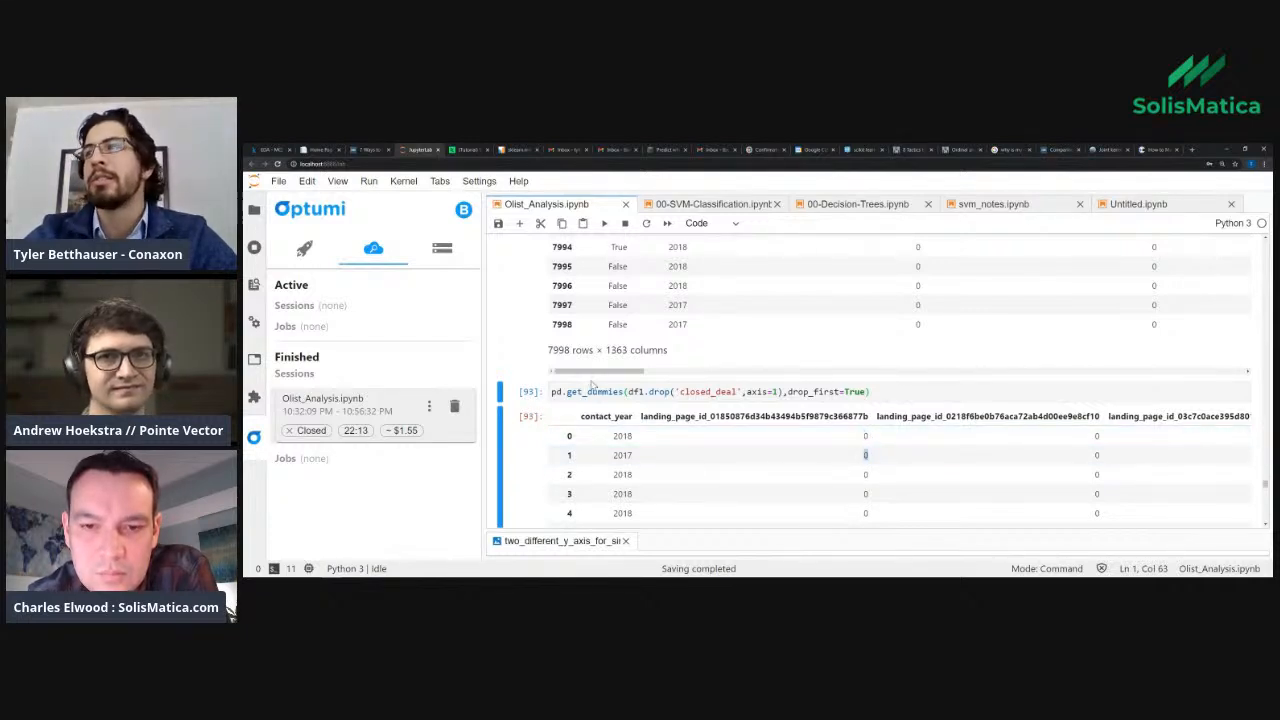
{"action": "scroll", "coordinate": [656, 364], "scroll_direction": "up", "scroll_amount": 2}
{"action": "scroll", "coordinate": [656, 364], "scroll_direction": "up", "scroll_amount": 3}
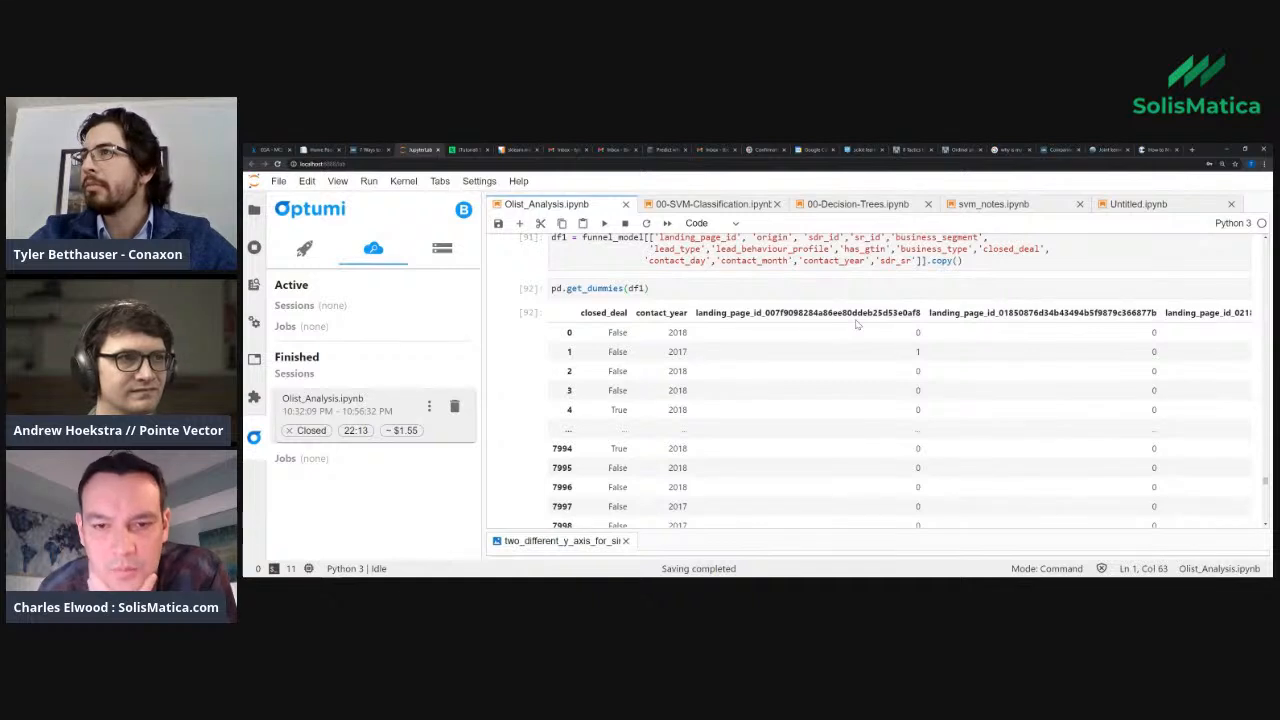
{"action": "scroll", "coordinate": [856, 323], "scroll_direction": "up", "scroll_amount": 1}
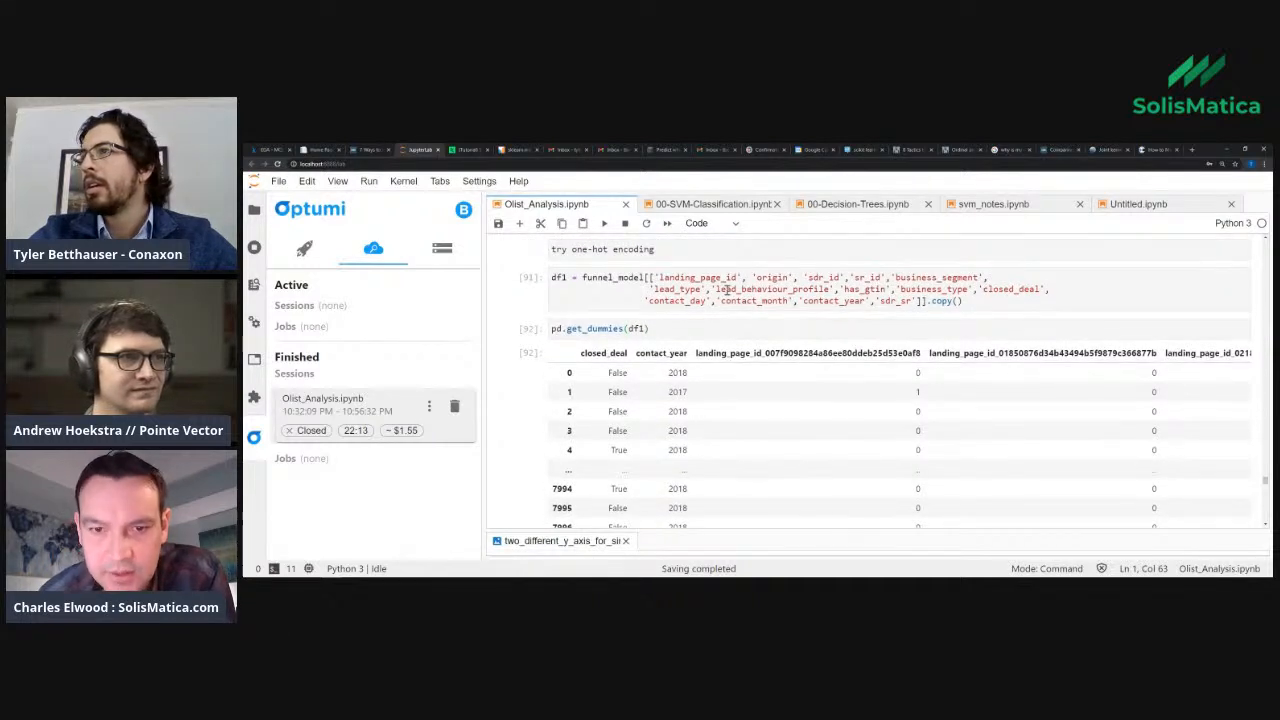
{"action": "double_click", "coordinate": [688, 278]}
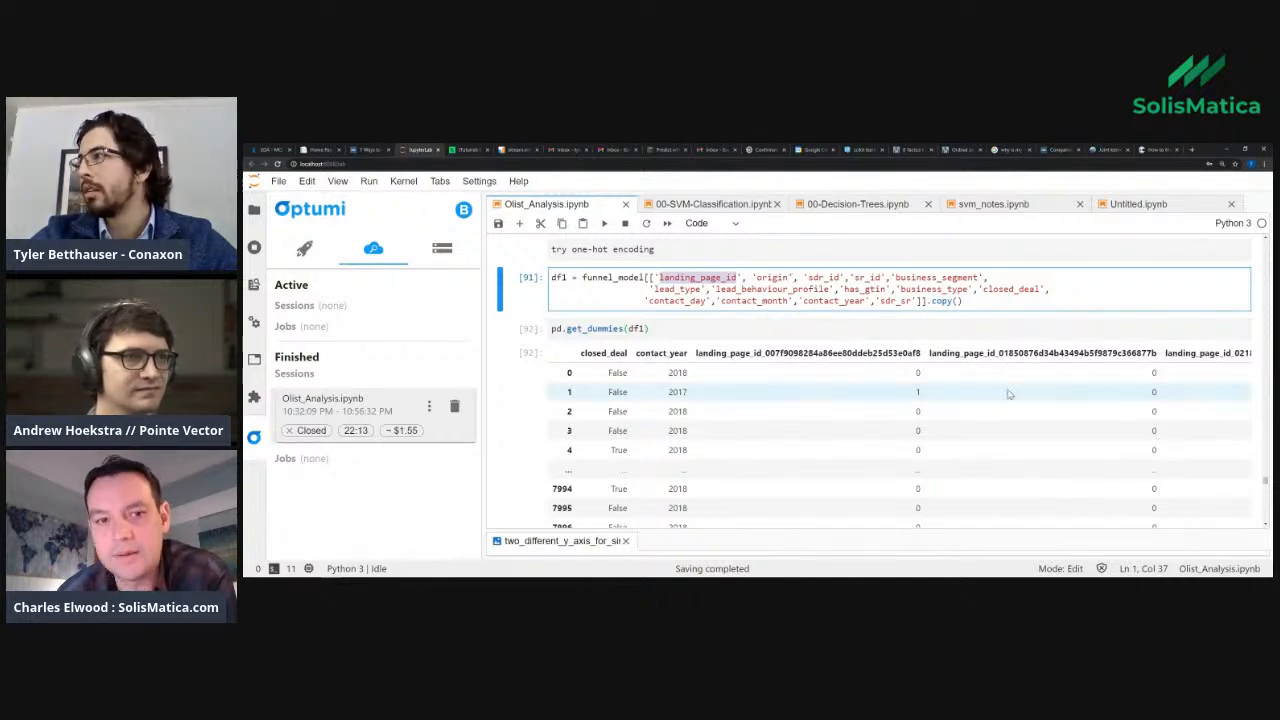
{"action": "scroll", "coordinate": [1050, 387], "scroll_direction": "down", "scroll_amount": 1}
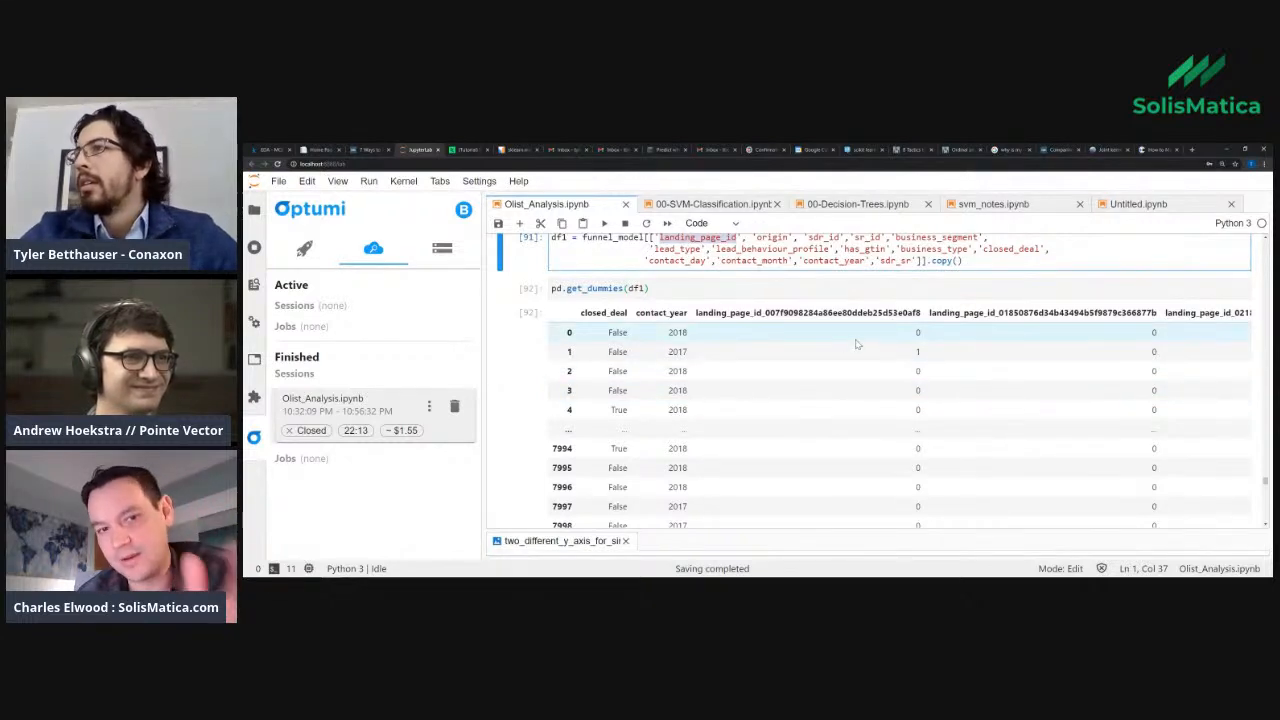
{"action": "scroll", "coordinate": [822, 360], "scroll_direction": "up", "scroll_amount": 1}
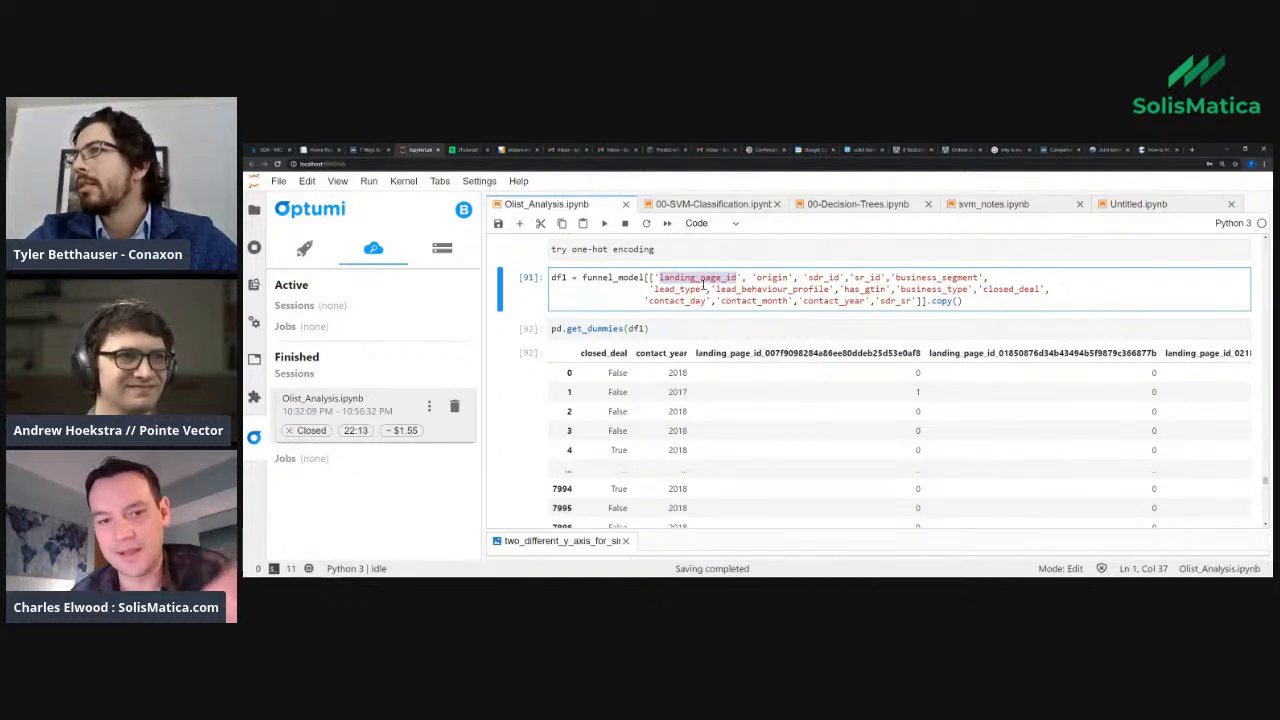
Highlight the entire column list chosen for df1 and check the dimensions of its one-hot encoded table
{"action": "left_click", "coordinate": [656, 277]}
{"action": "left_click_drag", "start_coordinate": [656, 277], "coordinate": [918, 303]}
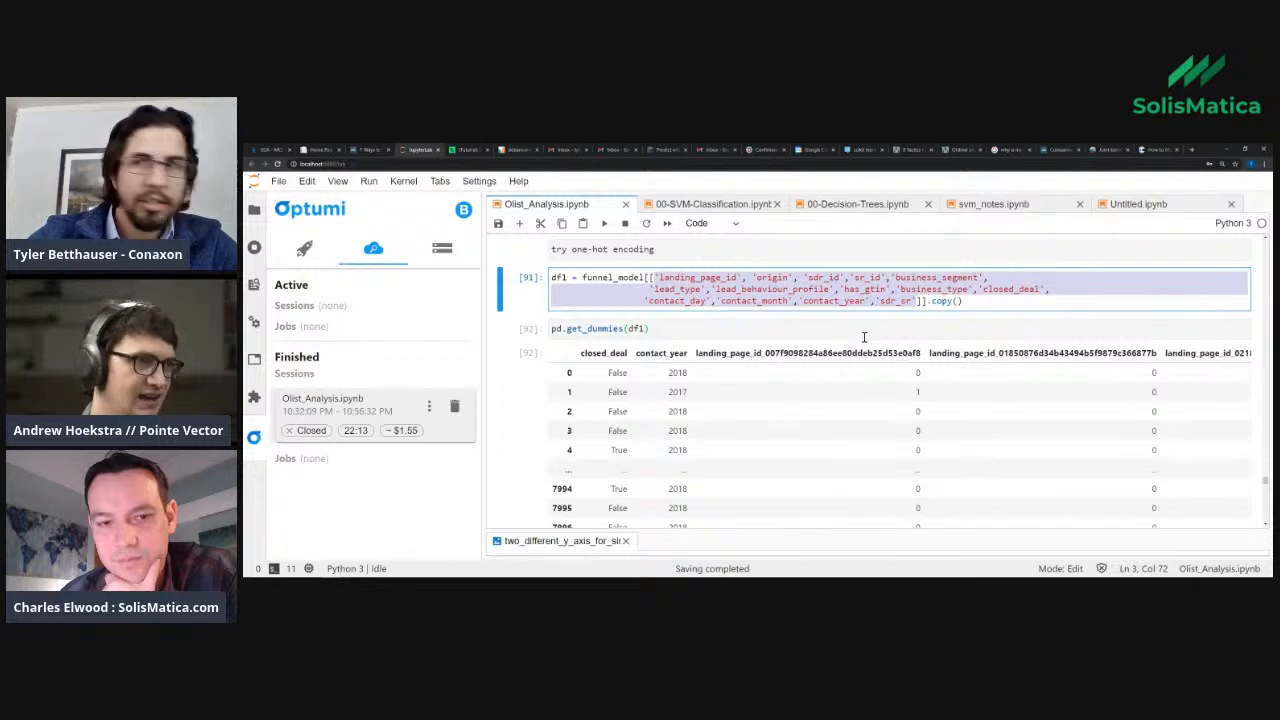
{"action": "scroll", "coordinate": [864, 337], "scroll_direction": "down", "scroll_amount": 3}
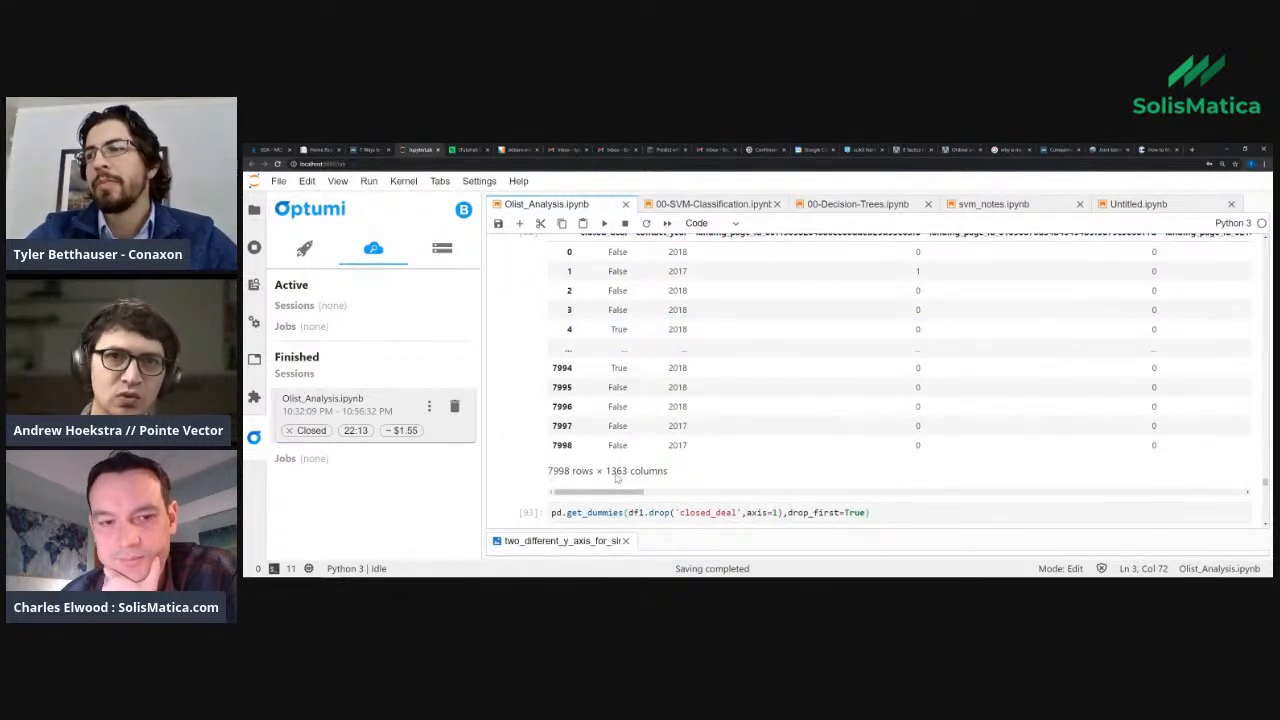
Find the feature importance DataFrame cell below the decision tree results and highlight feature_importances_ in its code
{"action": "scroll", "coordinate": [618, 472], "scroll_direction": "down", "scroll_amount": 5}
{"action": "scroll", "coordinate": [620, 467], "scroll_direction": "down", "scroll_amount": 15}
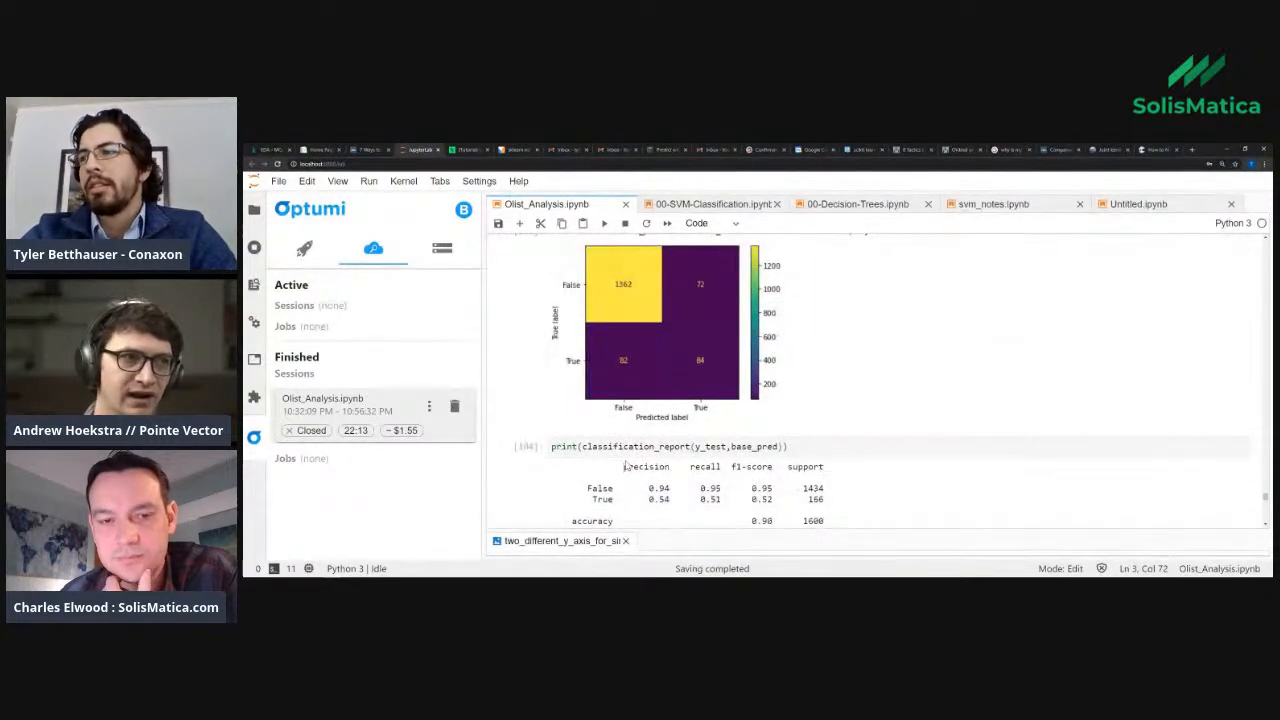
{"action": "scroll", "coordinate": [631, 459], "scroll_direction": "down", "scroll_amount": 4}
{"action": "scroll", "coordinate": [631, 461], "scroll_direction": "up", "scroll_amount": 2}
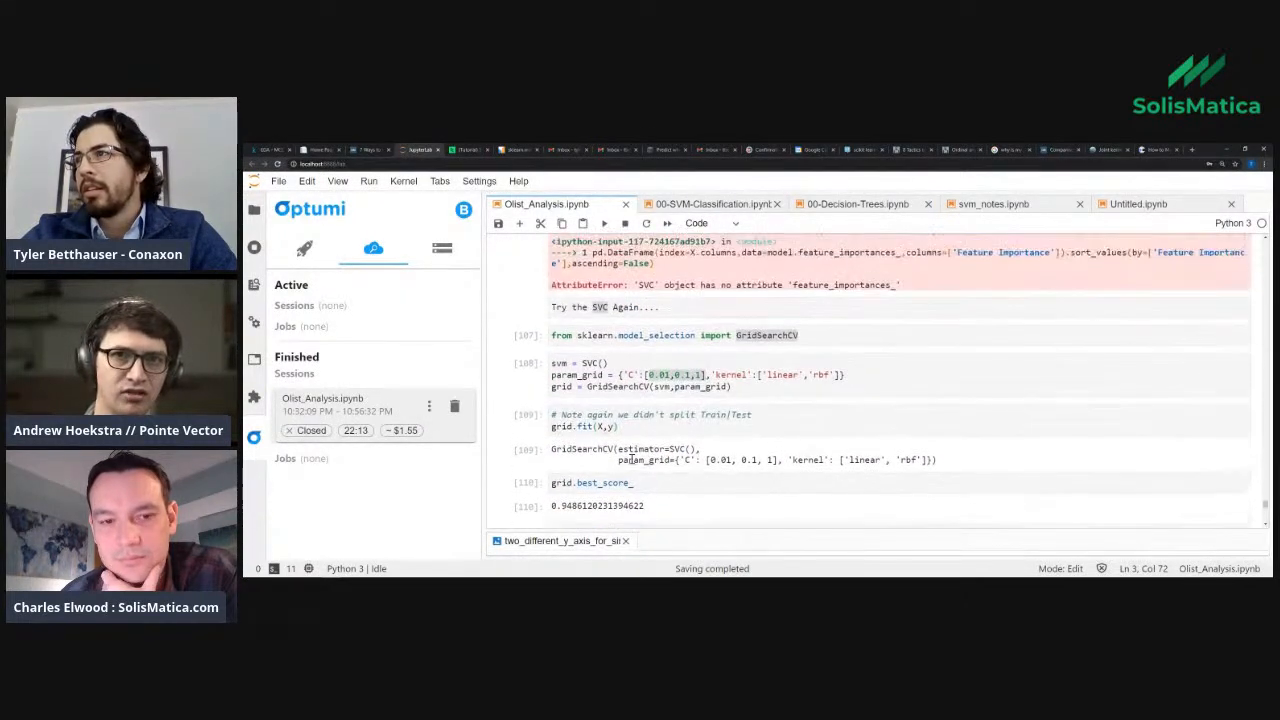
{"action": "scroll", "coordinate": [632, 465], "scroll_direction": "up", "scroll_amount": 2}
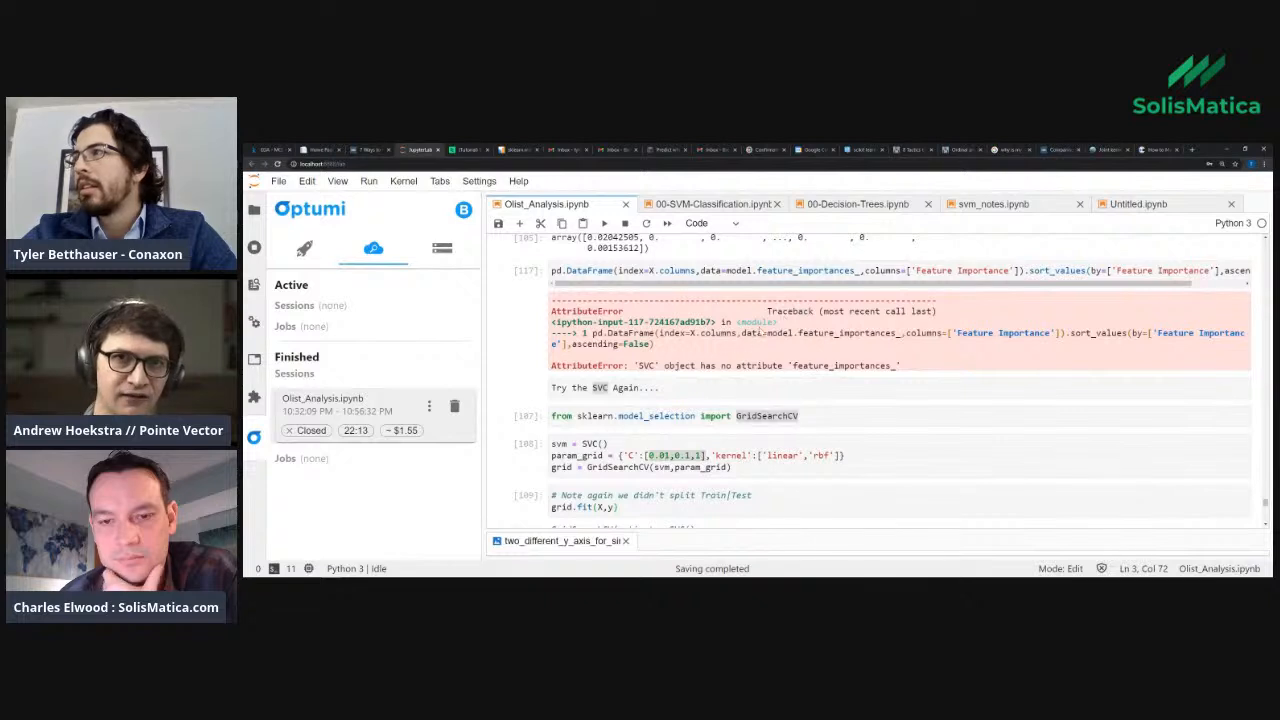
{"action": "double_click", "coordinate": [806, 271]}
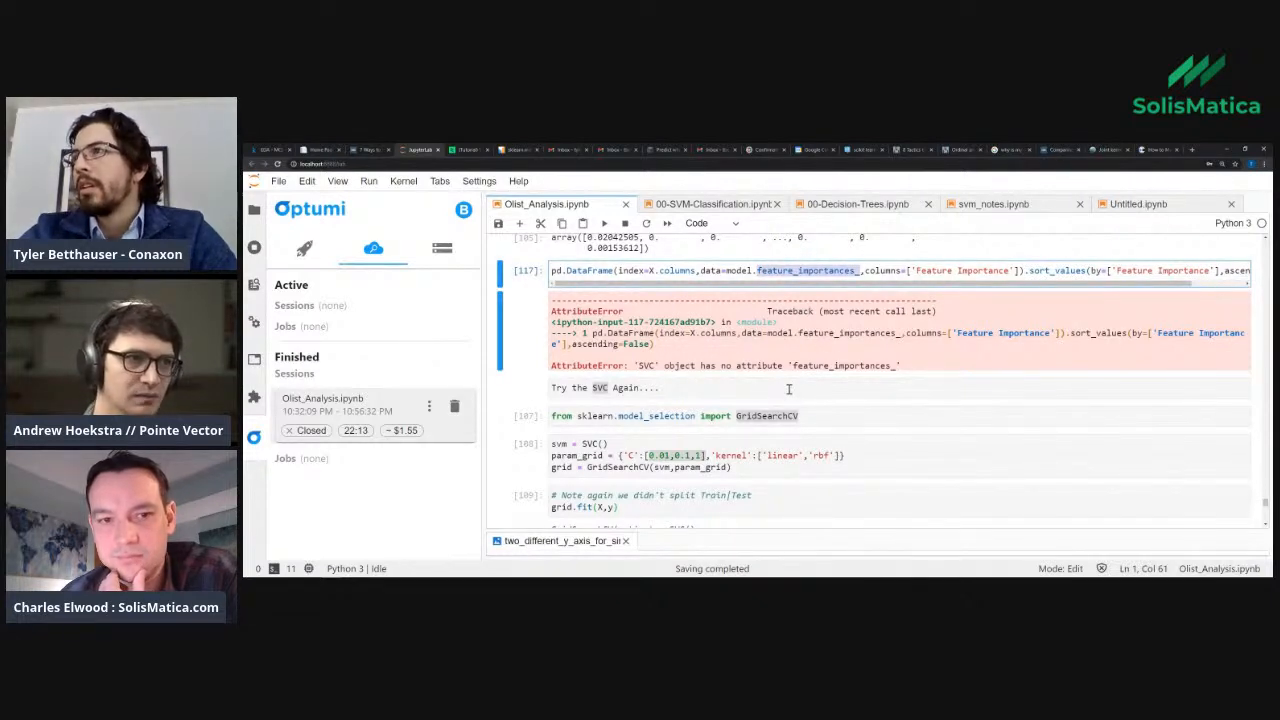
{"action": "scroll", "coordinate": [748, 375], "scroll_direction": "up", "scroll_amount": 1}
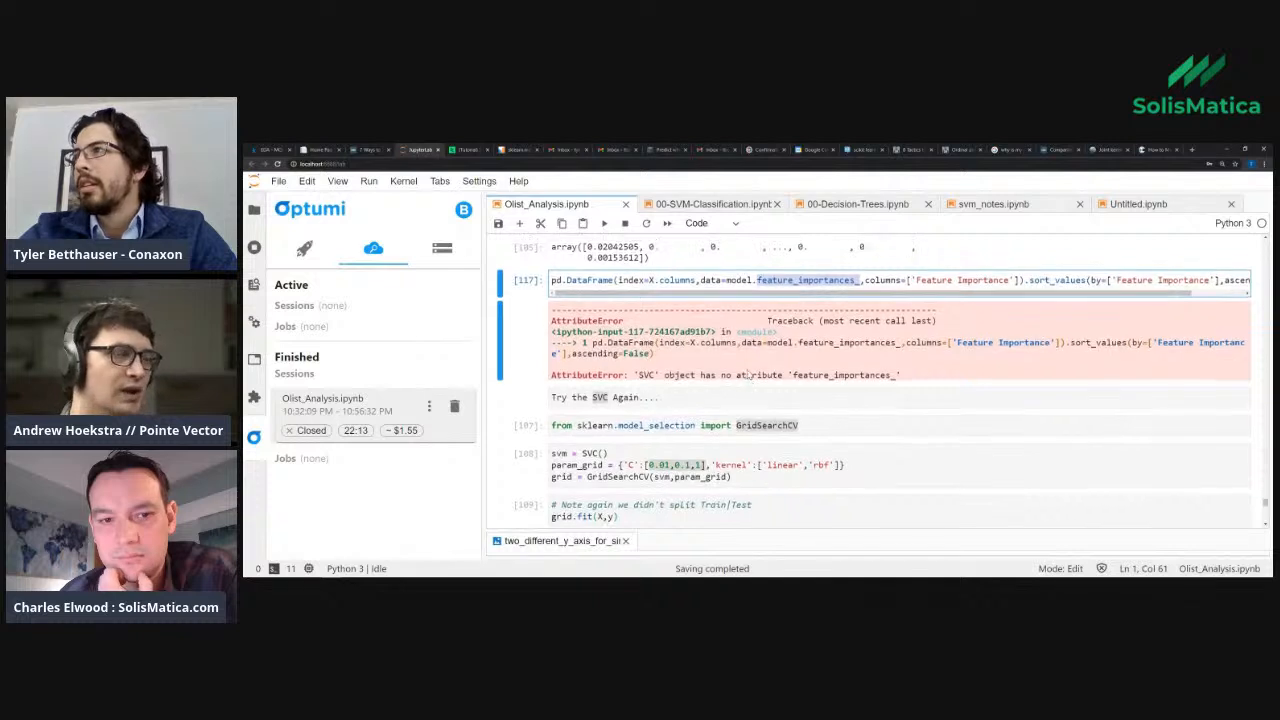
{"action": "scroll", "coordinate": [748, 375], "scroll_direction": "up", "scroll_amount": 1}
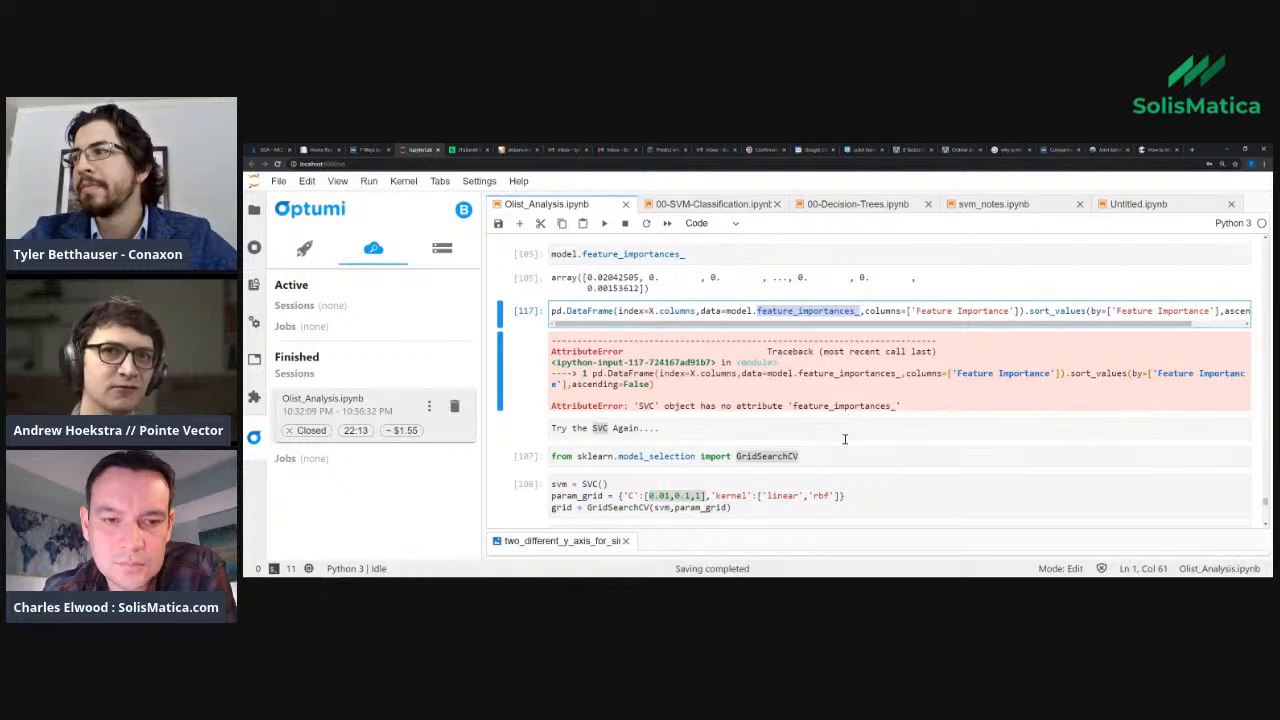
Review the cells between the encoded tables and feature importances that fit and evaluate the DecisionTreeClassifier
{"action": "scroll", "coordinate": [844, 439], "scroll_direction": "up", "scroll_amount": 15}
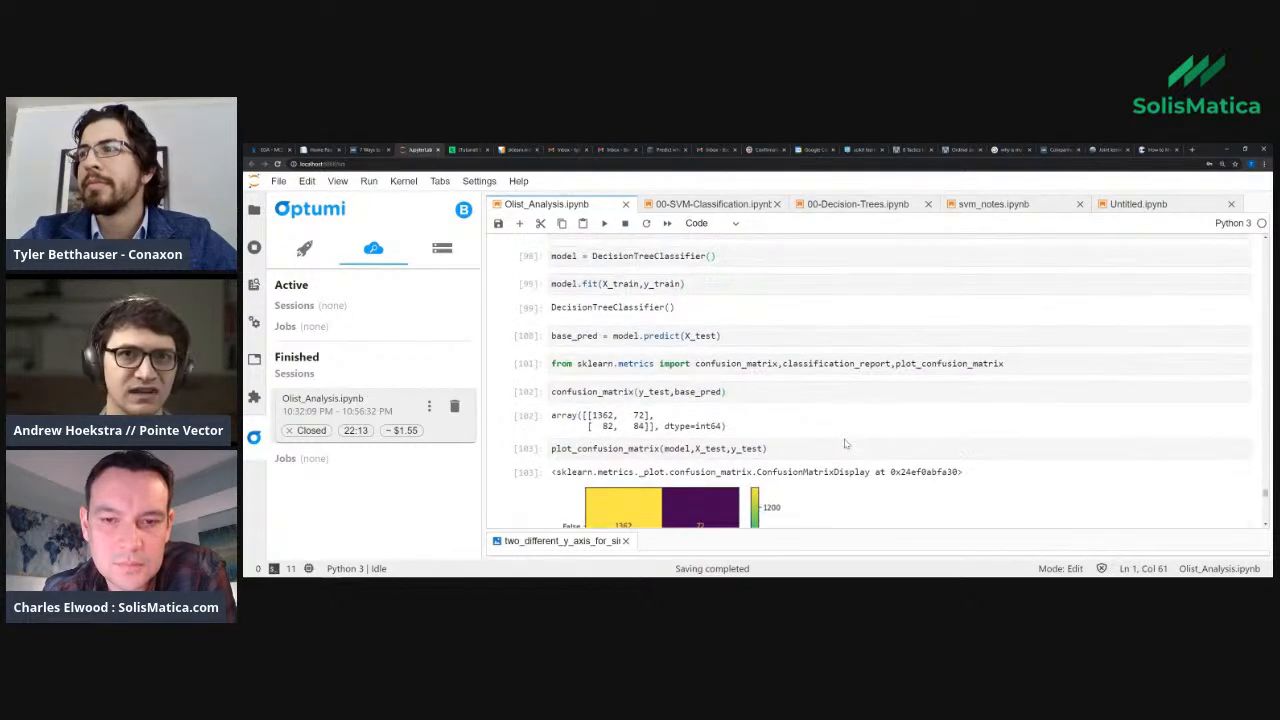
{"action": "scroll", "coordinate": [844, 439], "scroll_direction": "up", "scroll_amount": 8}
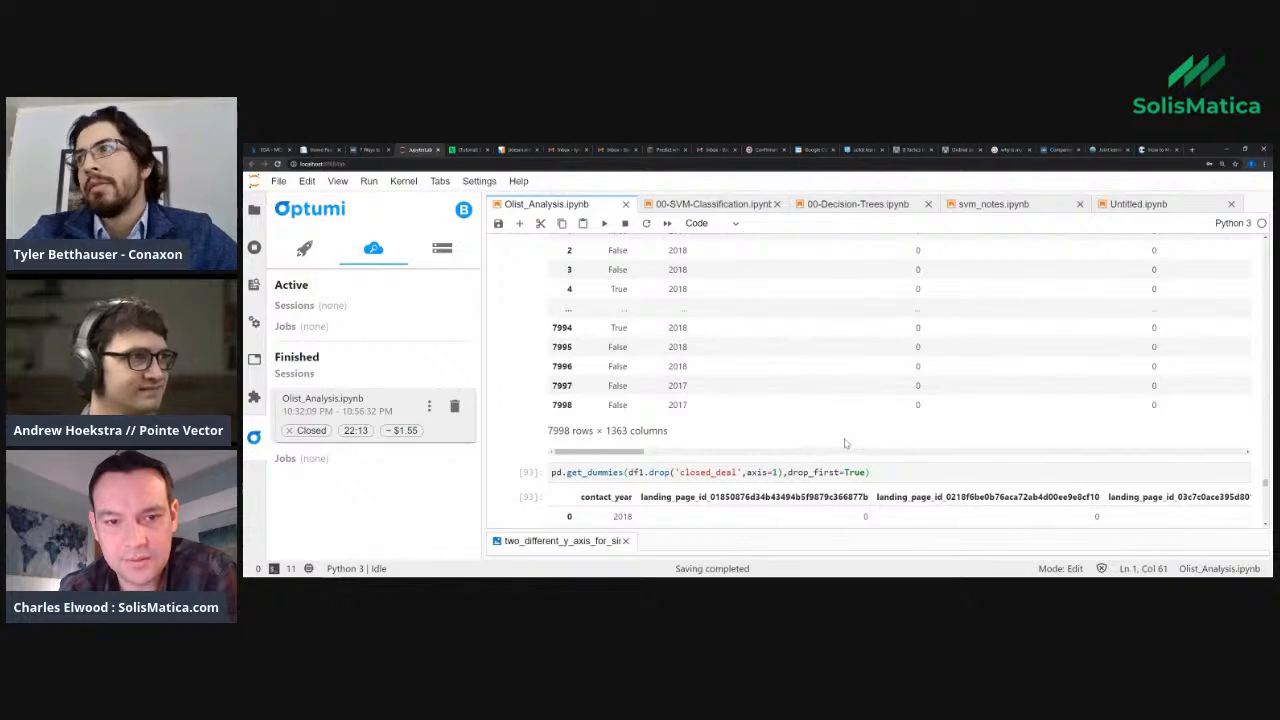
{"action": "scroll", "coordinate": [844, 443], "scroll_direction": "down", "scroll_amount": 20}
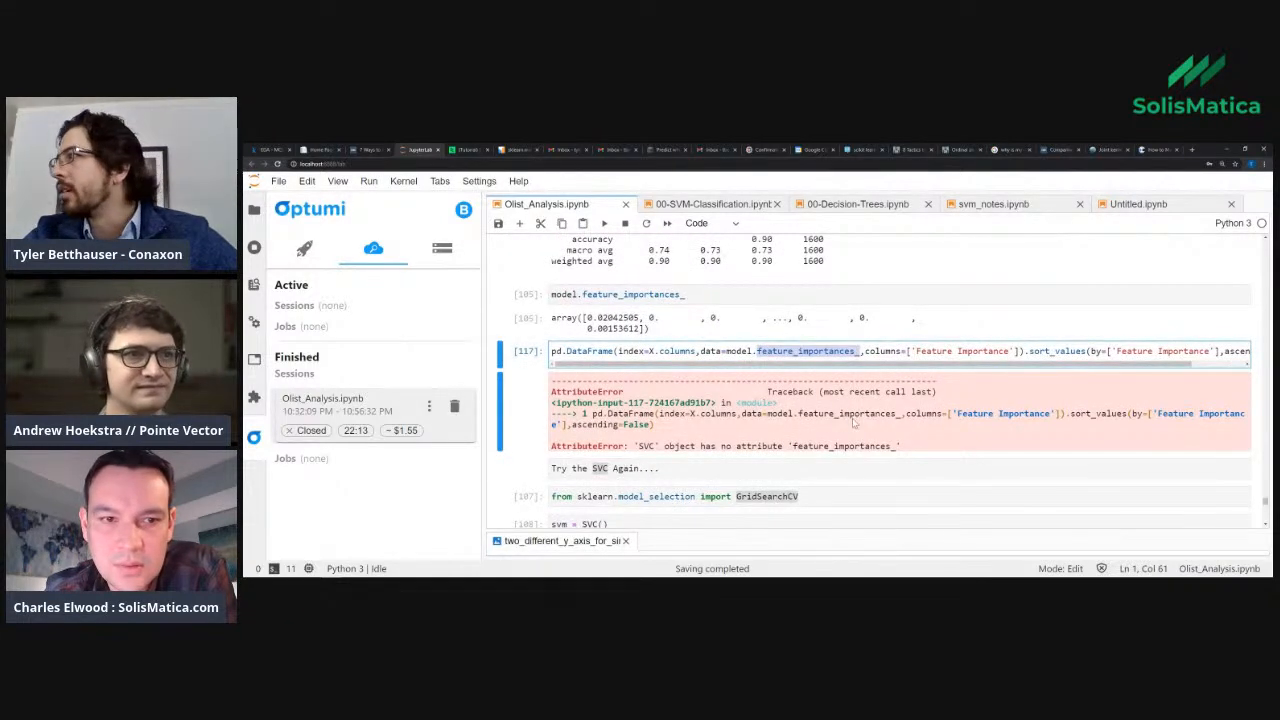
Examine the grid search's best score and parameters, followed by the resulting linear SVC's classification report and confusion matrix
{"action": "scroll", "coordinate": [853, 417], "scroll_direction": "down", "scroll_amount": 2}
{"action": "scroll", "coordinate": [853, 413], "scroll_direction": "down", "scroll_amount": 5}
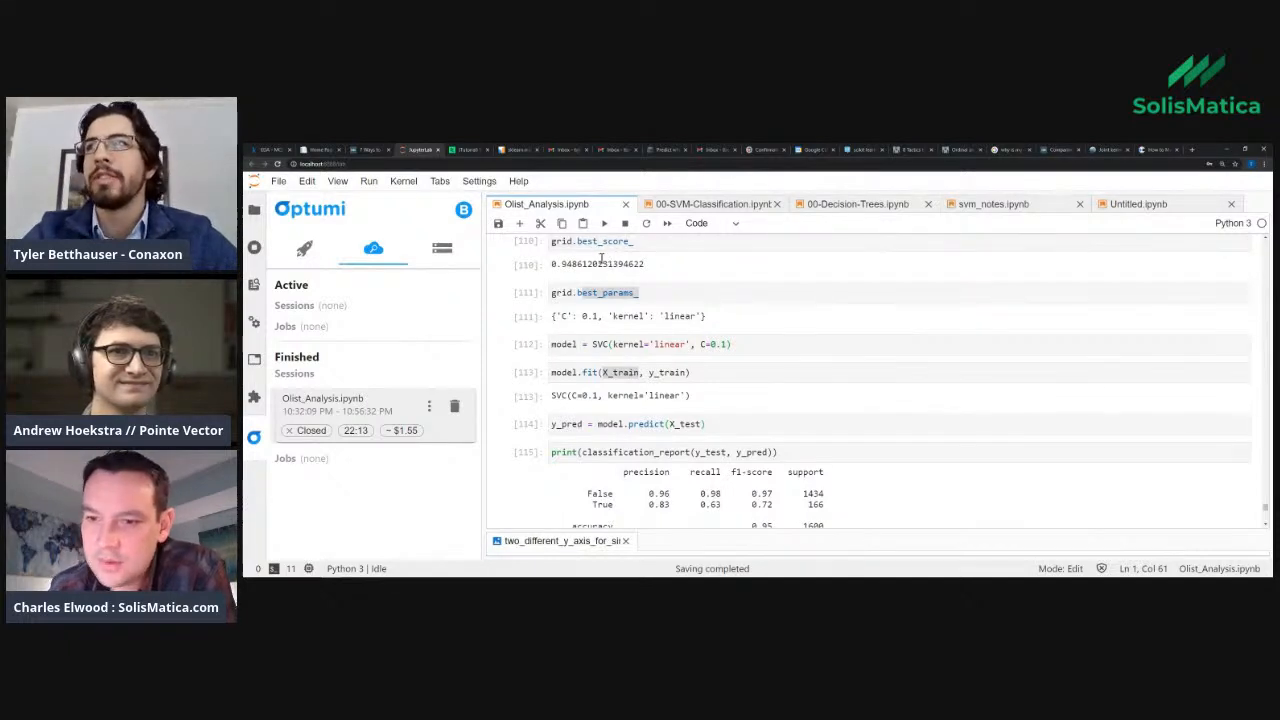
{"action": "scroll", "coordinate": [610, 285], "scroll_direction": "up", "scroll_amount": 1}
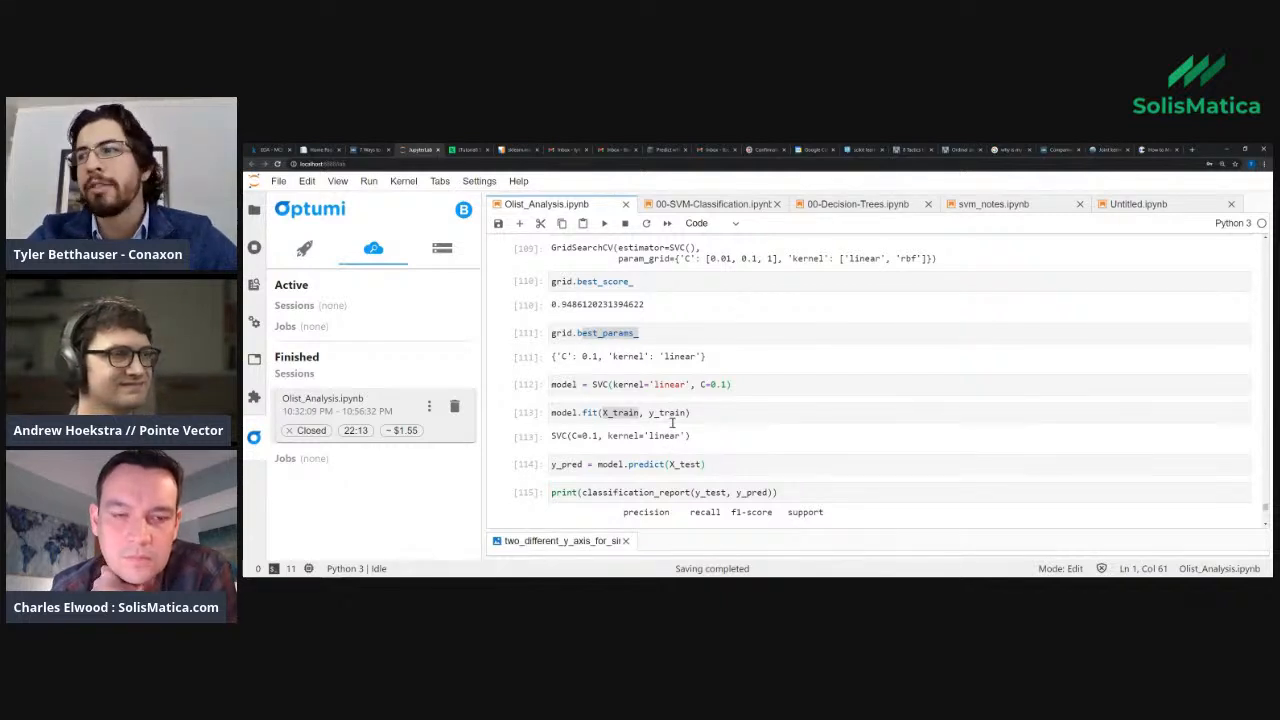
{"action": "scroll", "coordinate": [670, 428], "scroll_direction": "down", "scroll_amount": 5}
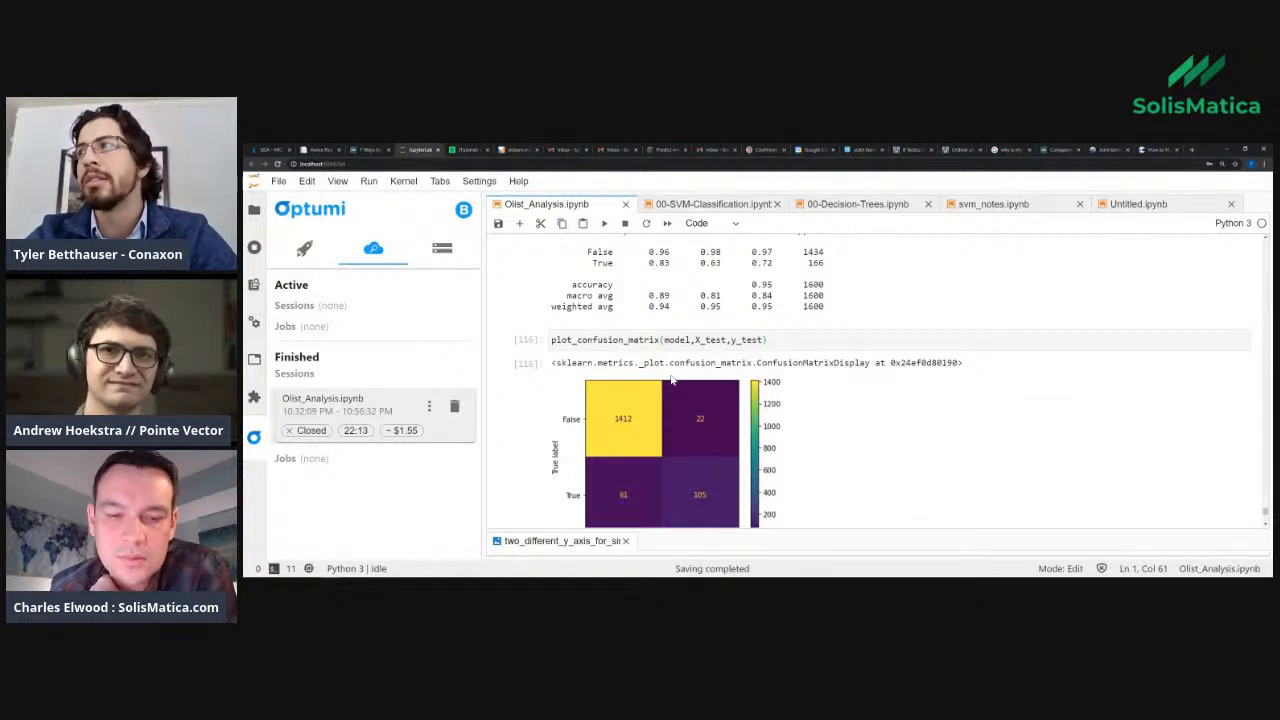
Return to the one-hot encoding section and point out landing_page_id in the df1 column list again
{"action": "scroll", "coordinate": [671, 380], "scroll_direction": "up", "scroll_amount": 15}
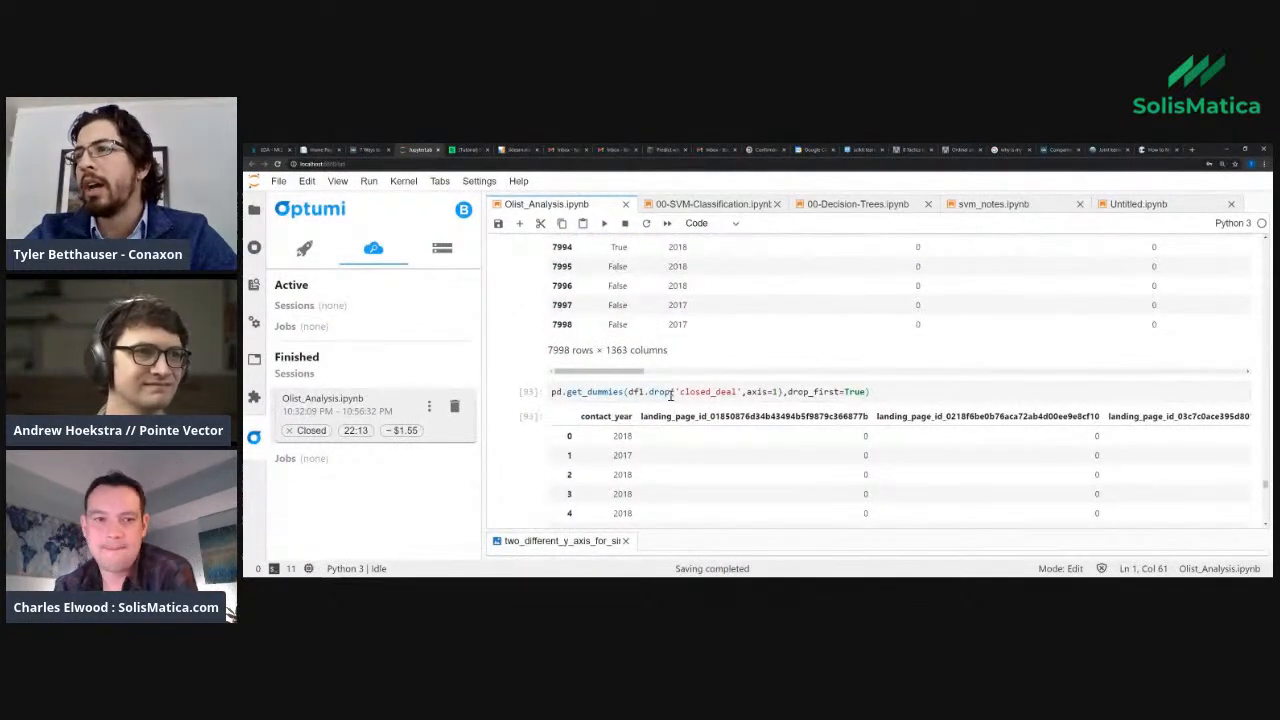
{"action": "scroll", "coordinate": [760, 400], "scroll_direction": "down", "scroll_amount": 1}
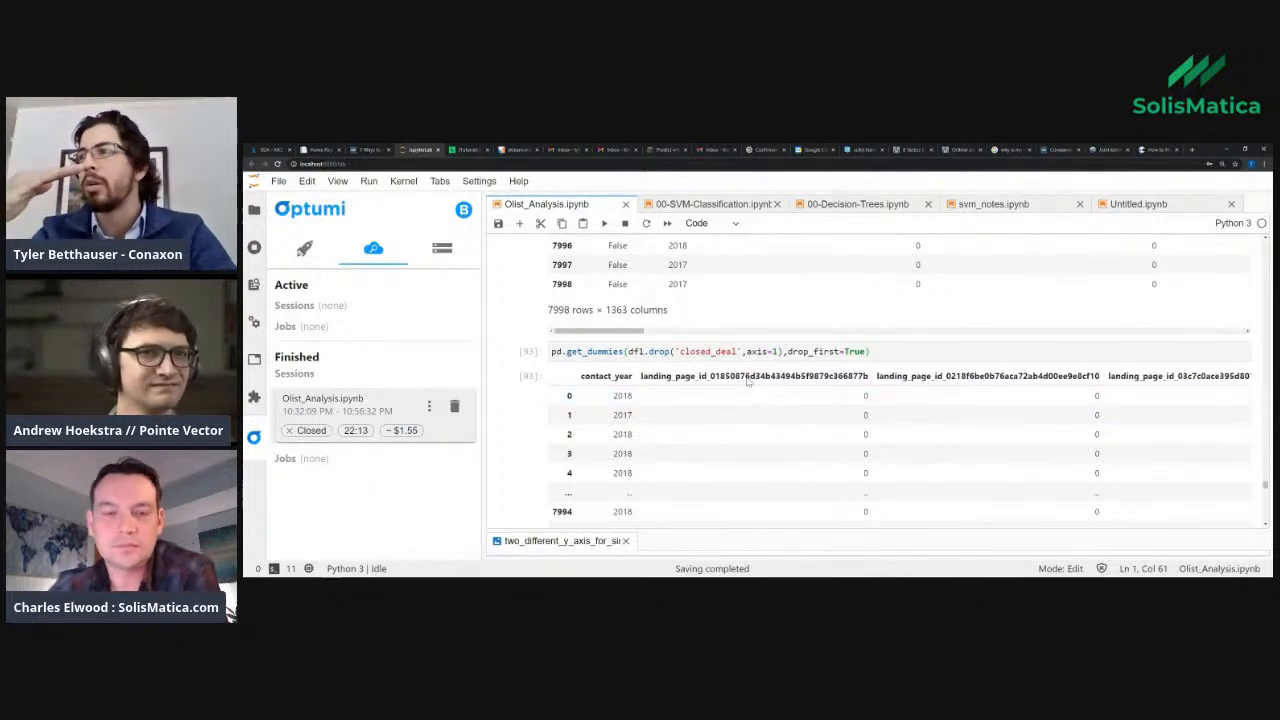
{"action": "scroll", "coordinate": [740, 372], "scroll_direction": "up", "scroll_amount": 5}
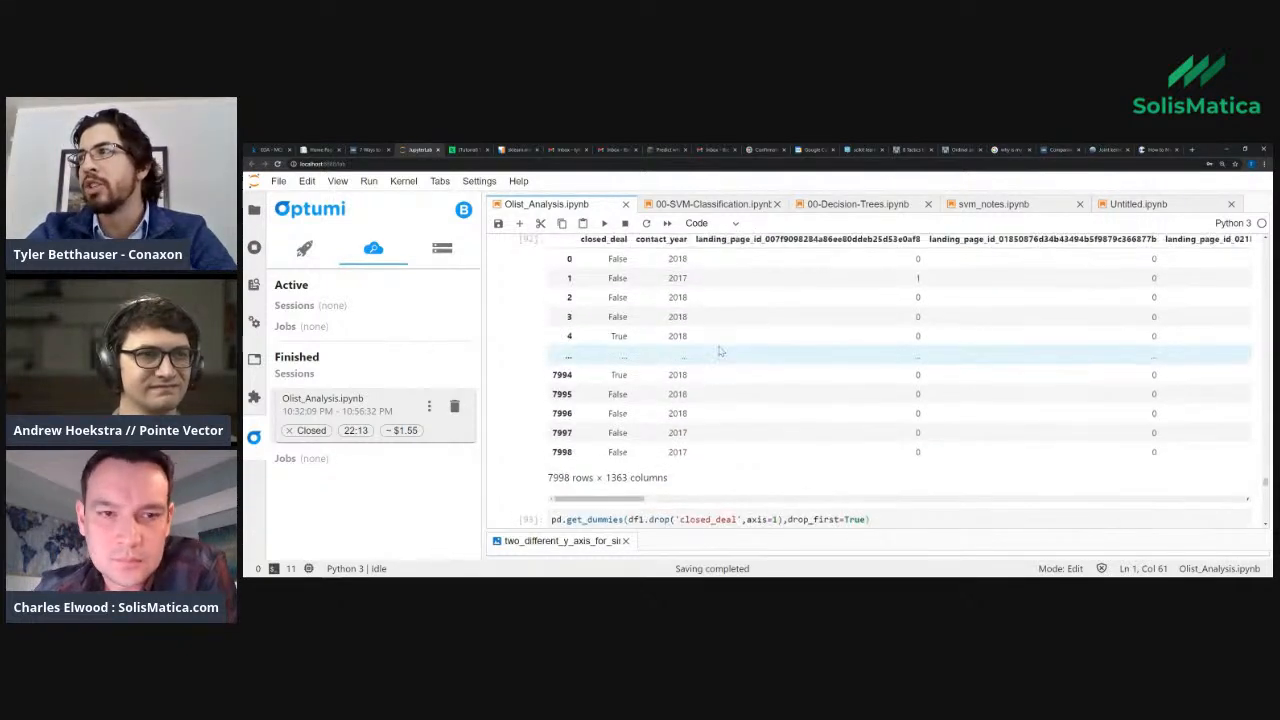
{"action": "scroll", "coordinate": [718, 352], "scroll_direction": "up", "scroll_amount": 2}
{"action": "double_click", "coordinate": [707, 358]}
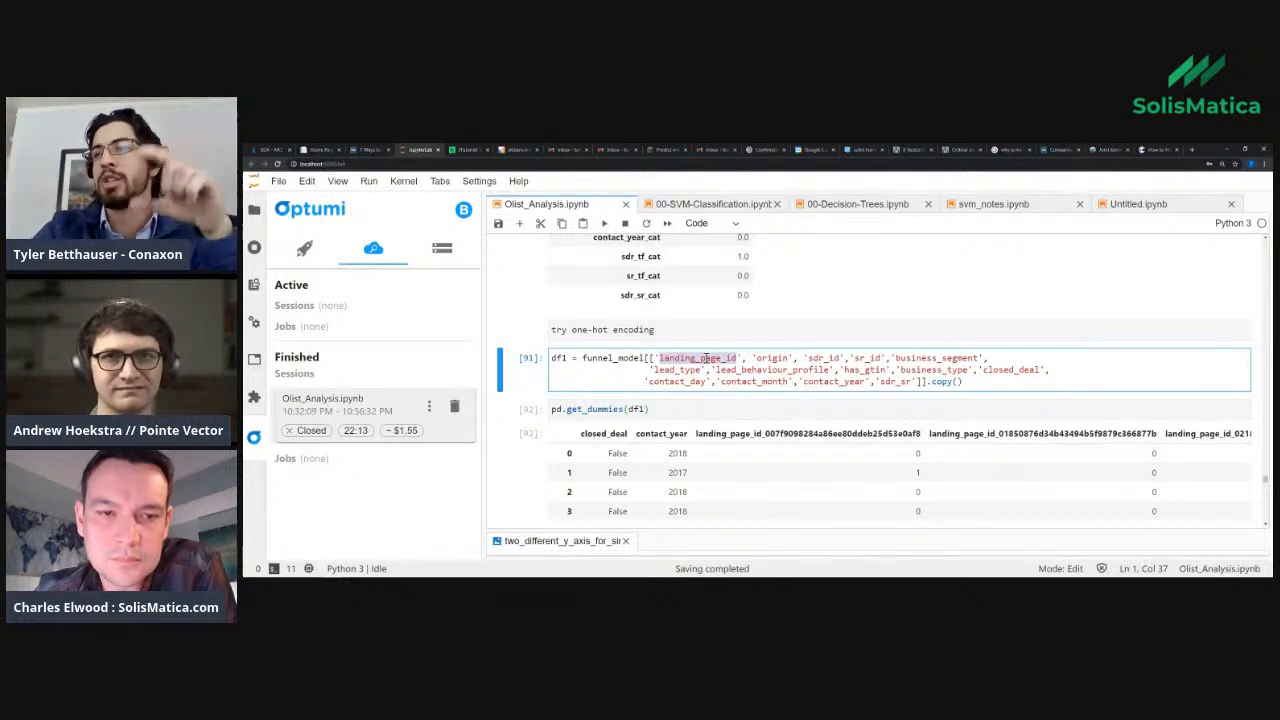
{"action": "left_click", "coordinate": [704, 358]}
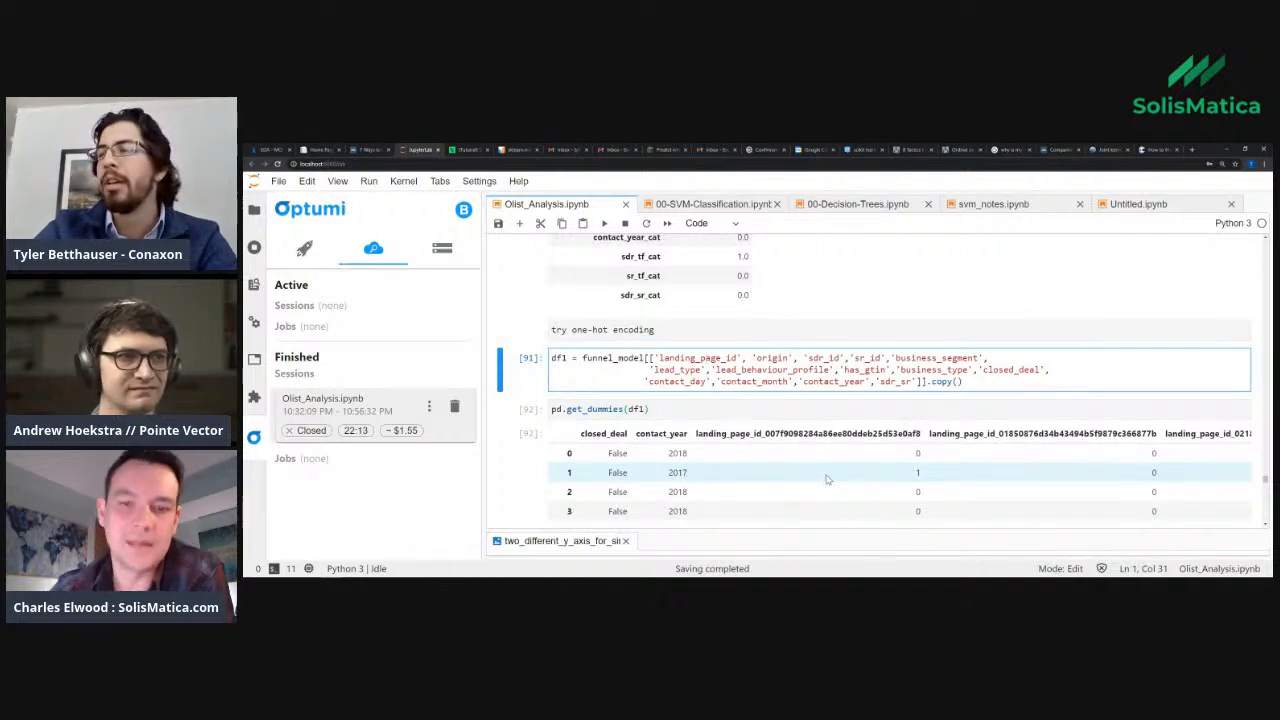
Highlight the column count of the pd.get_dummies(df1) output and compare it with the original df1 columns
{"action": "scroll", "coordinate": [827, 479], "scroll_direction": "down", "scroll_amount": 2}
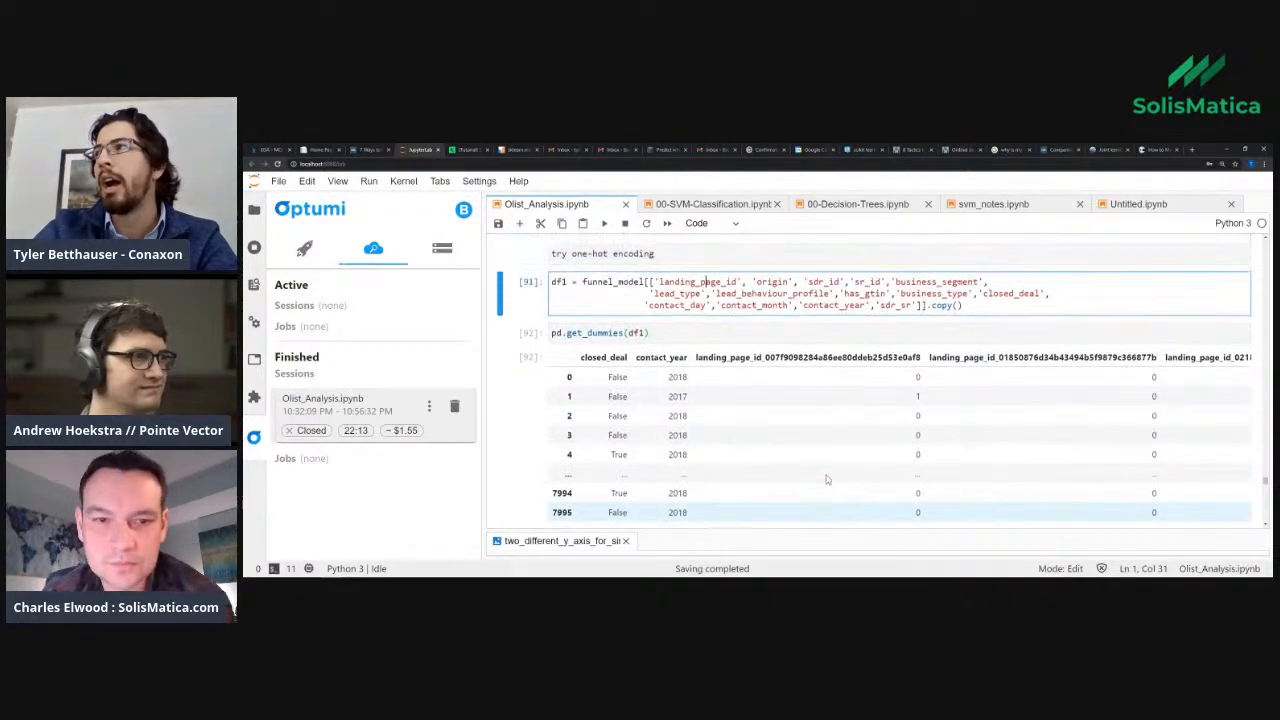
{"action": "scroll", "coordinate": [785, 402], "scroll_direction": "up", "scroll_amount": 1}
{"action": "scroll", "coordinate": [714, 366], "scroll_direction": "down", "scroll_amount": 5}
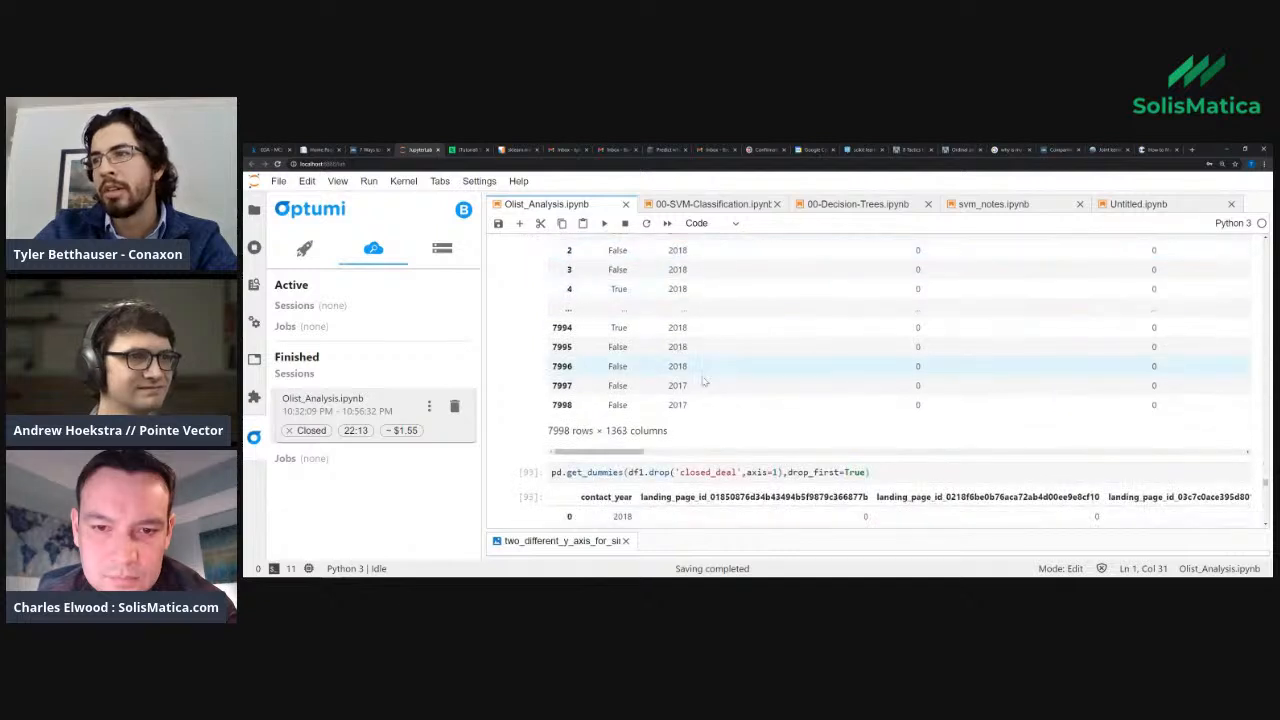
{"action": "double_click", "coordinate": [615, 432]}
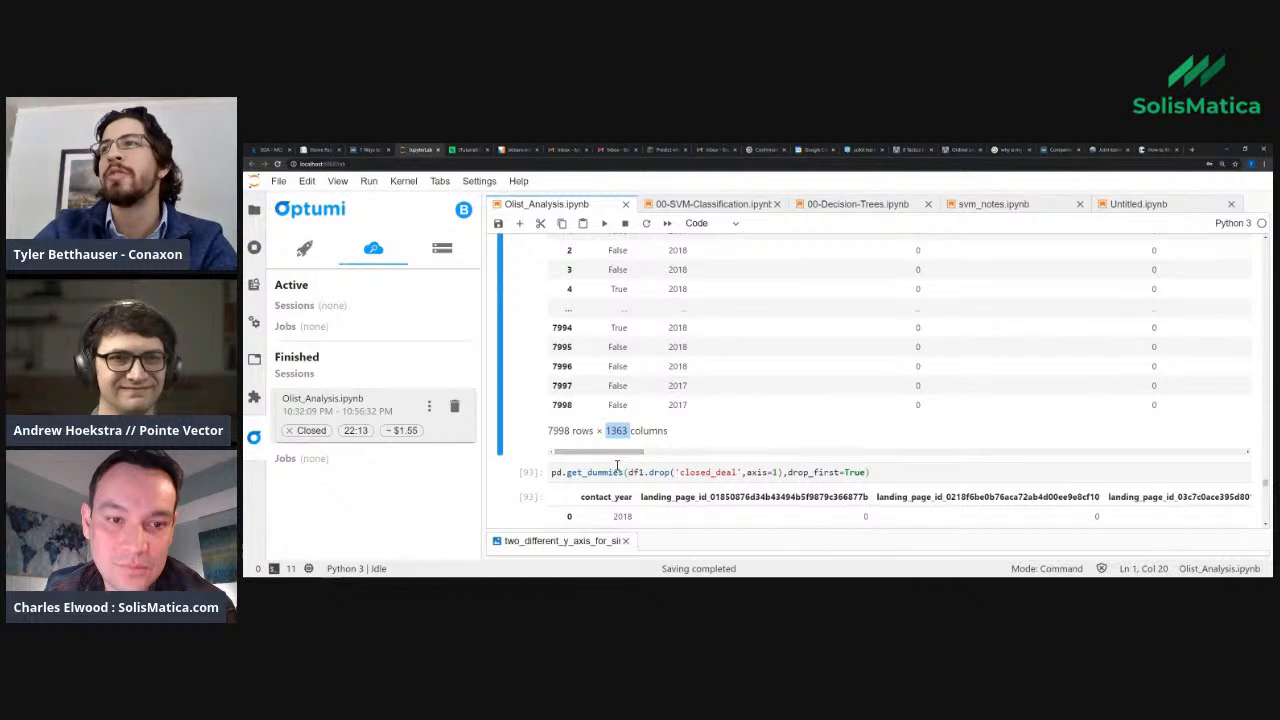
{"action": "scroll", "coordinate": [617, 460], "scroll_direction": "up", "scroll_amount": 3}
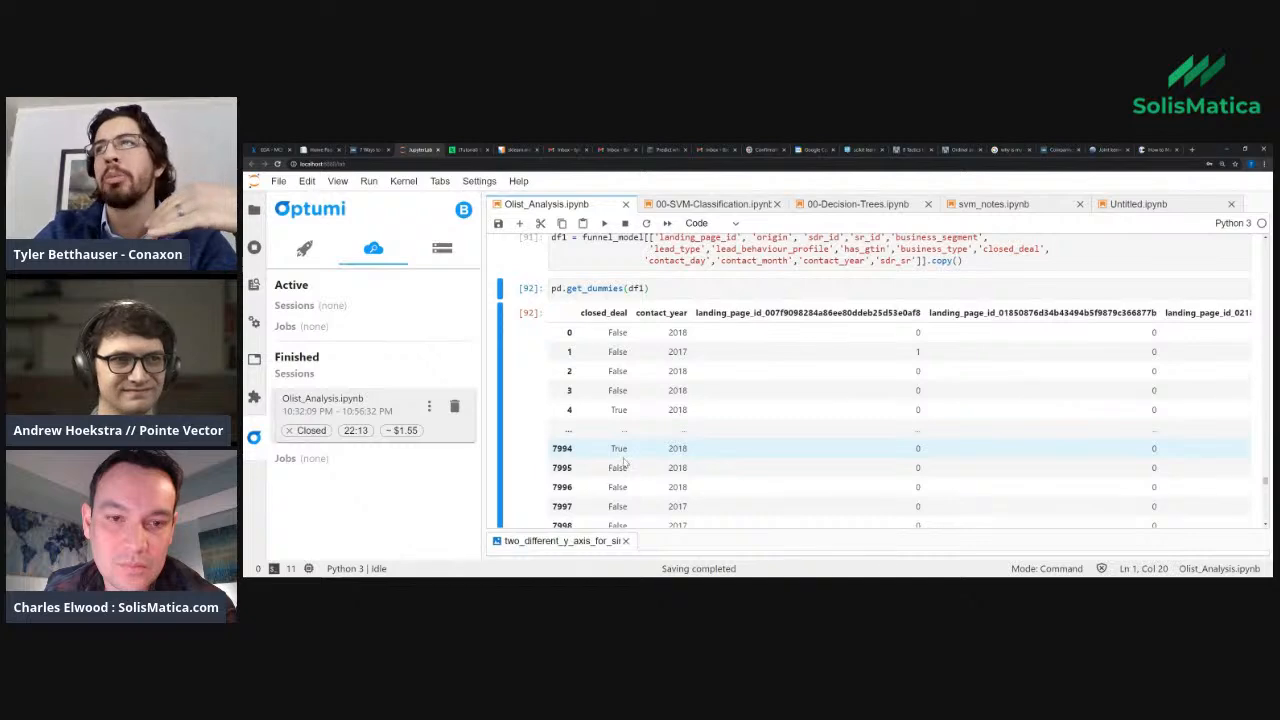
Review the decision tree results and SVC grid search through to the SVC confusion matrix, highlighting its plot_confusion_matrix call
{"action": "scroll", "coordinate": [624, 460], "scroll_direction": "down", "scroll_amount": 10}
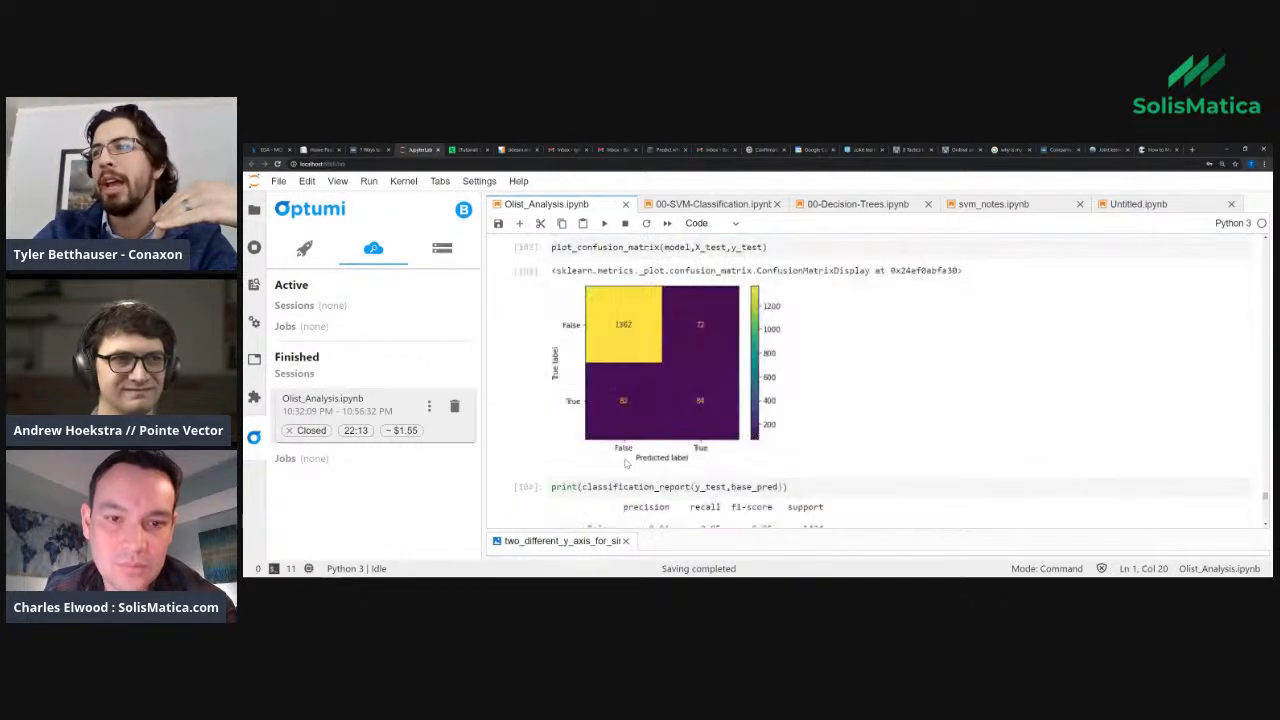
{"action": "scroll", "coordinate": [626, 462], "scroll_direction": "down", "scroll_amount": 5}
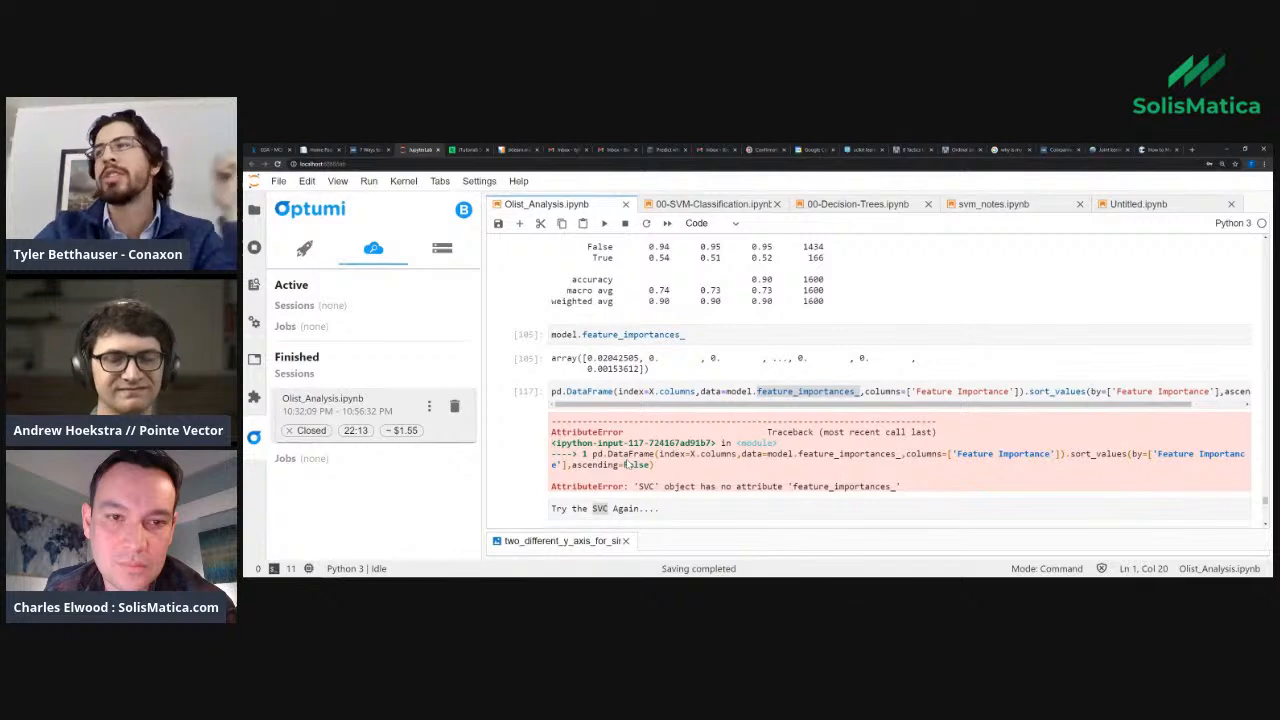
{"action": "scroll", "coordinate": [676, 450], "scroll_direction": "down", "scroll_amount": 2}
{"action": "scroll", "coordinate": [676, 450], "scroll_direction": "down", "scroll_amount": 5}
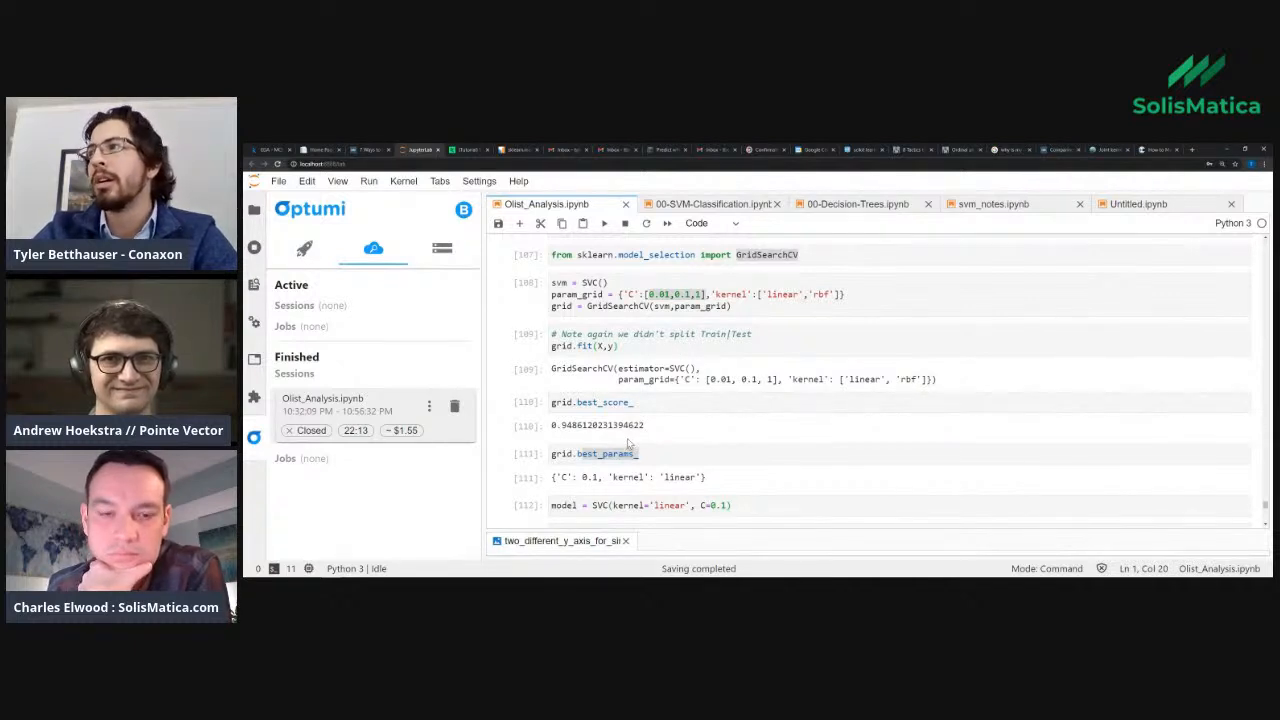
{"action": "scroll", "coordinate": [628, 443], "scroll_direction": "down", "scroll_amount": 5}
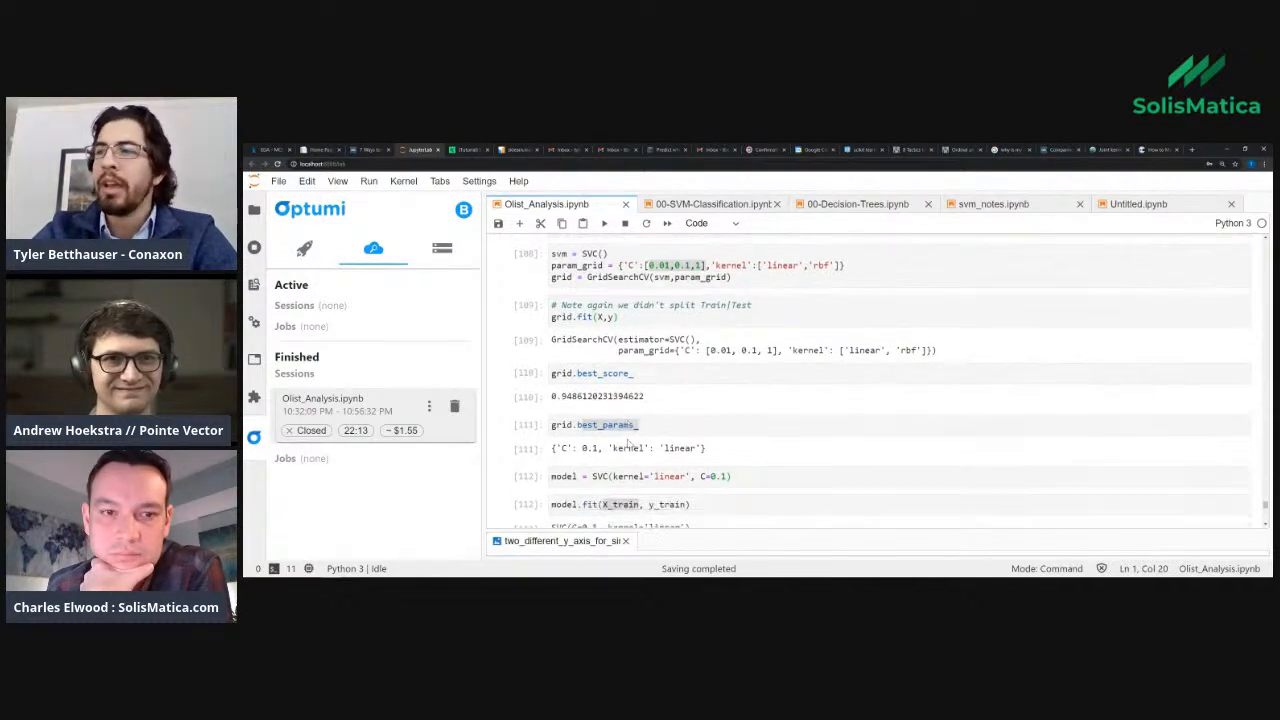
{"action": "scroll", "coordinate": [632, 443], "scroll_direction": "down", "scroll_amount": 5}
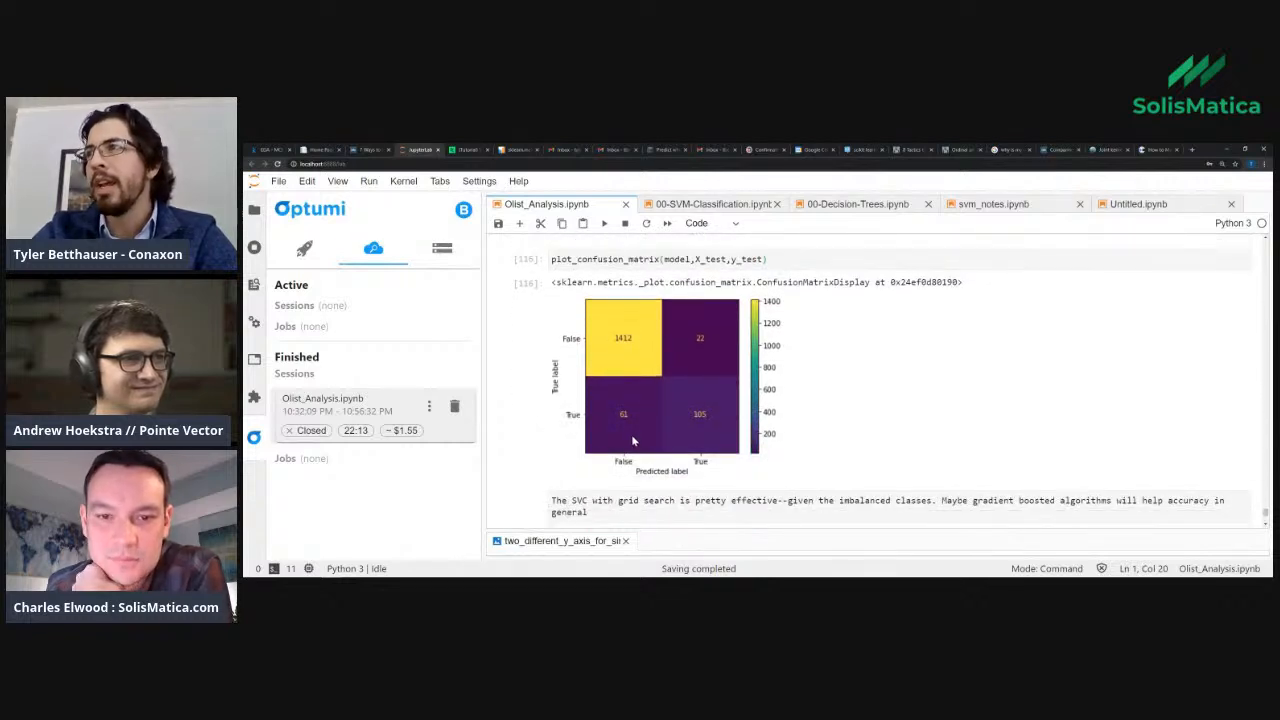
{"action": "double_click", "coordinate": [628, 259]}
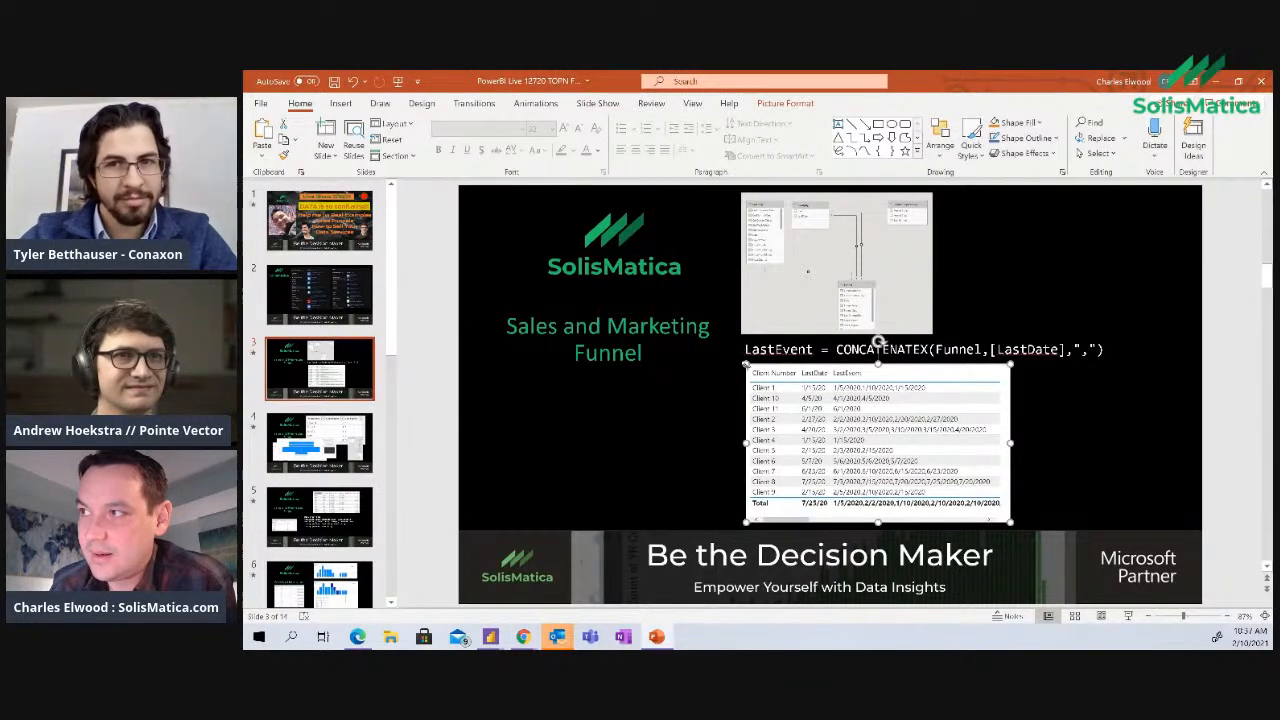
Enlarge the client LastEvent table picture across most of slide 3 and move the data model picture clear of it to the right
{"action": "left_click", "coordinate": [748, 368]}
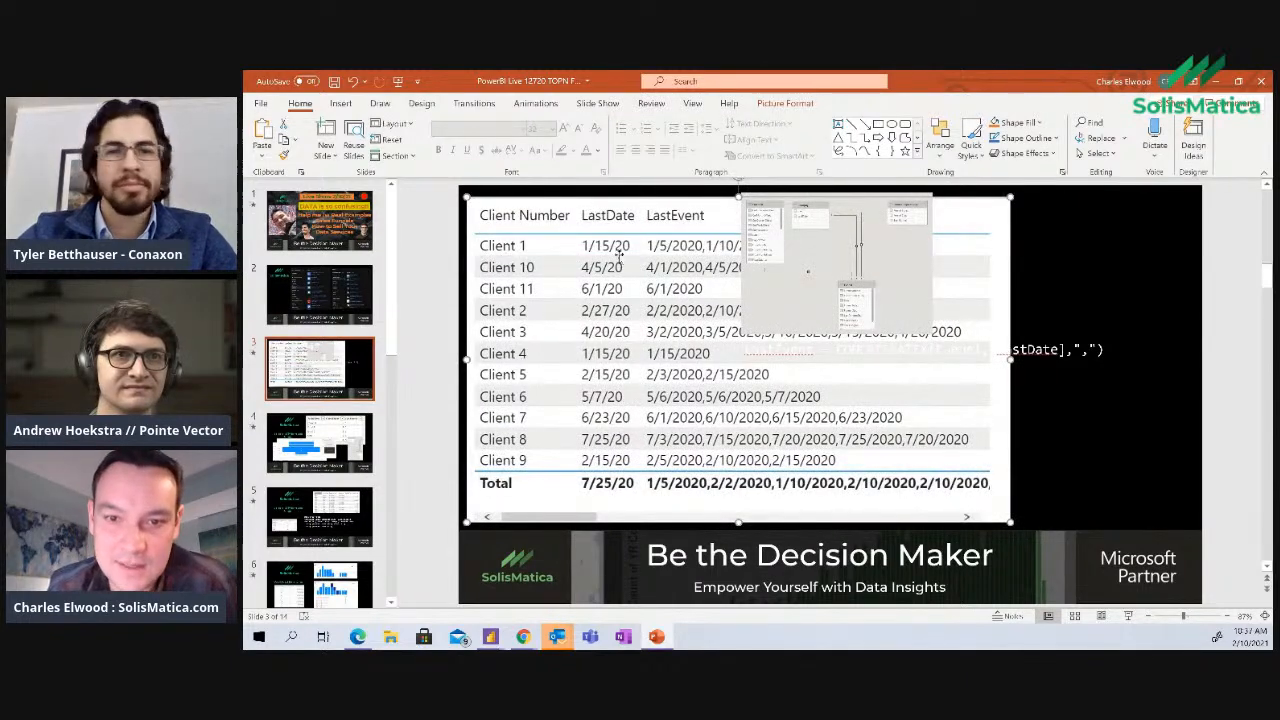
{"action": "left_click_drag", "start_coordinate": [745, 260], "coordinate": [1025, 252]}
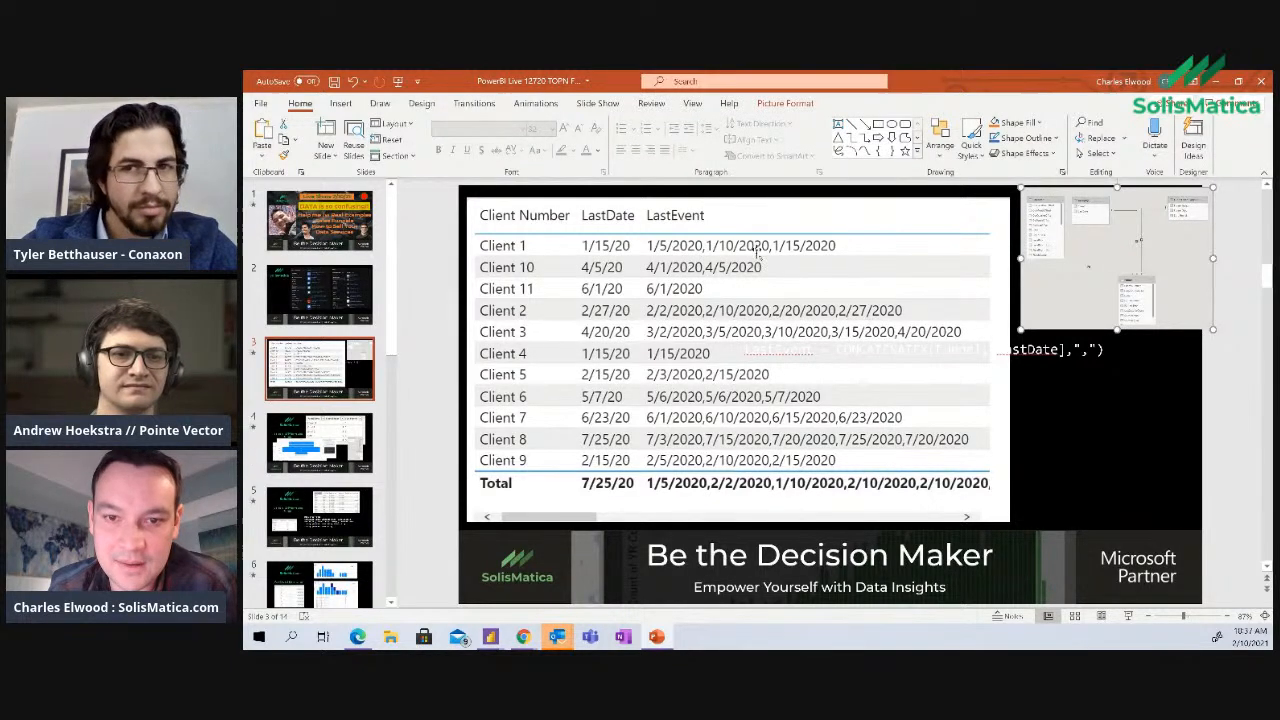
{"action": "left_click", "coordinate": [864, 349]}
{"action": "left_click_drag", "start_coordinate": [864, 349], "coordinate": [897, 306]}
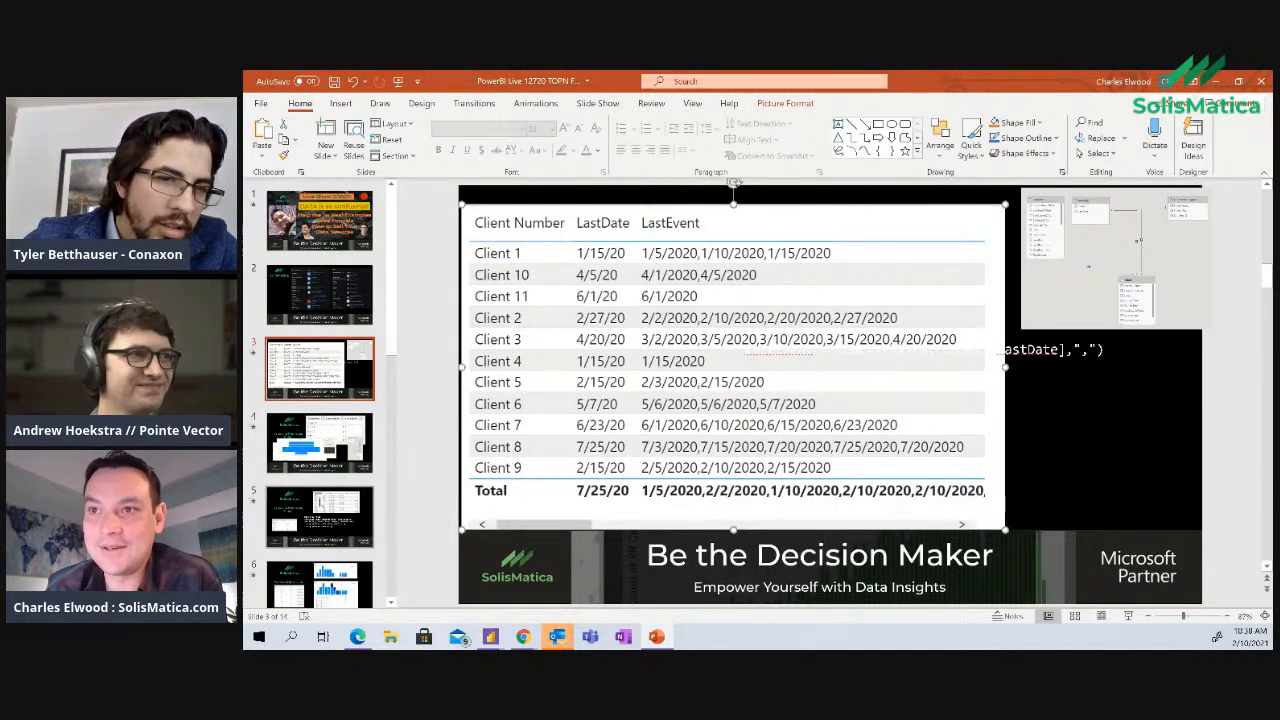
Go through slide 4's funnel chart to slide 5 with the Date Prior Step formula
{"action": "left_click", "coordinate": [332, 432]}
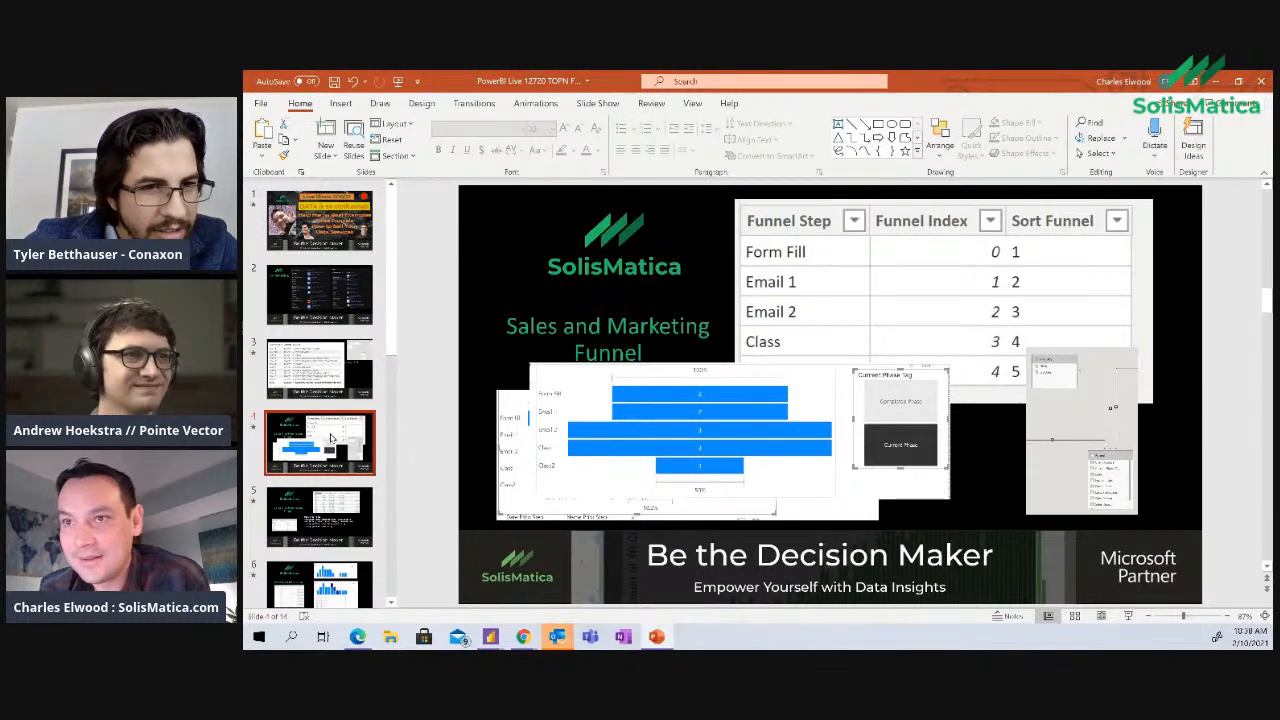
{"action": "left_click", "coordinate": [320, 491]}
{"action": "key", "text": "Up"}
{"action": "key", "text": "Down"}
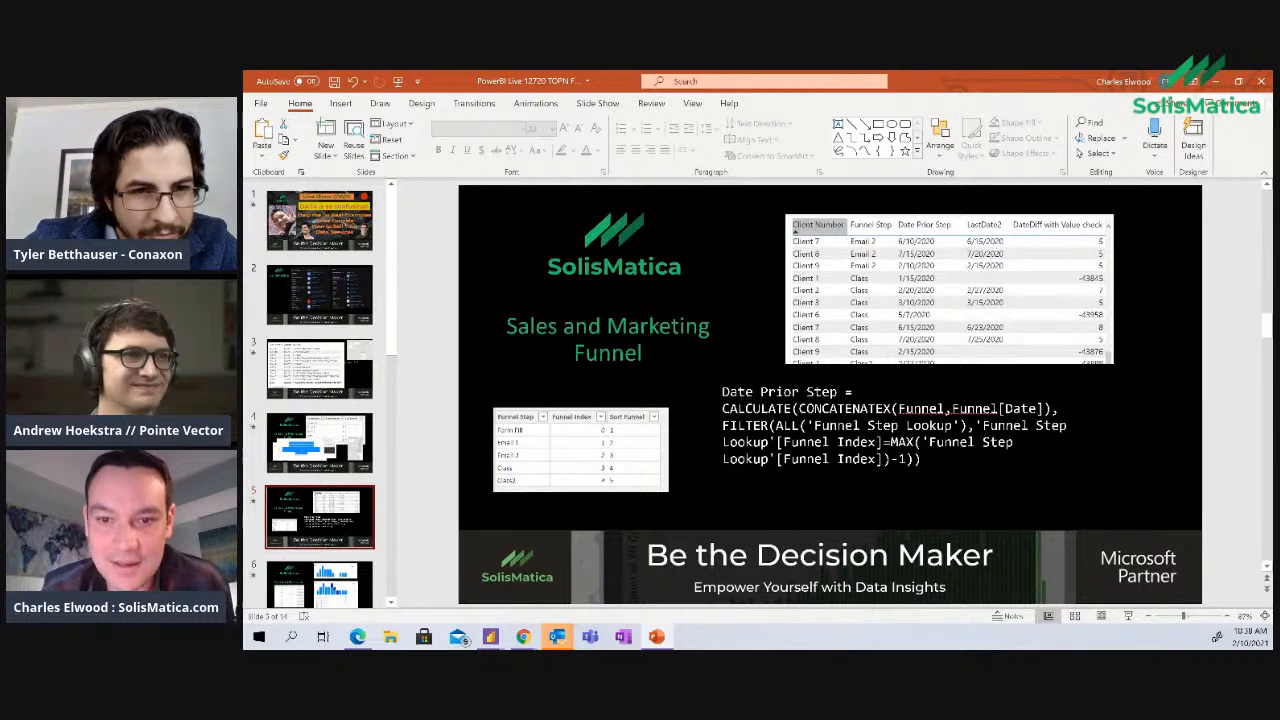
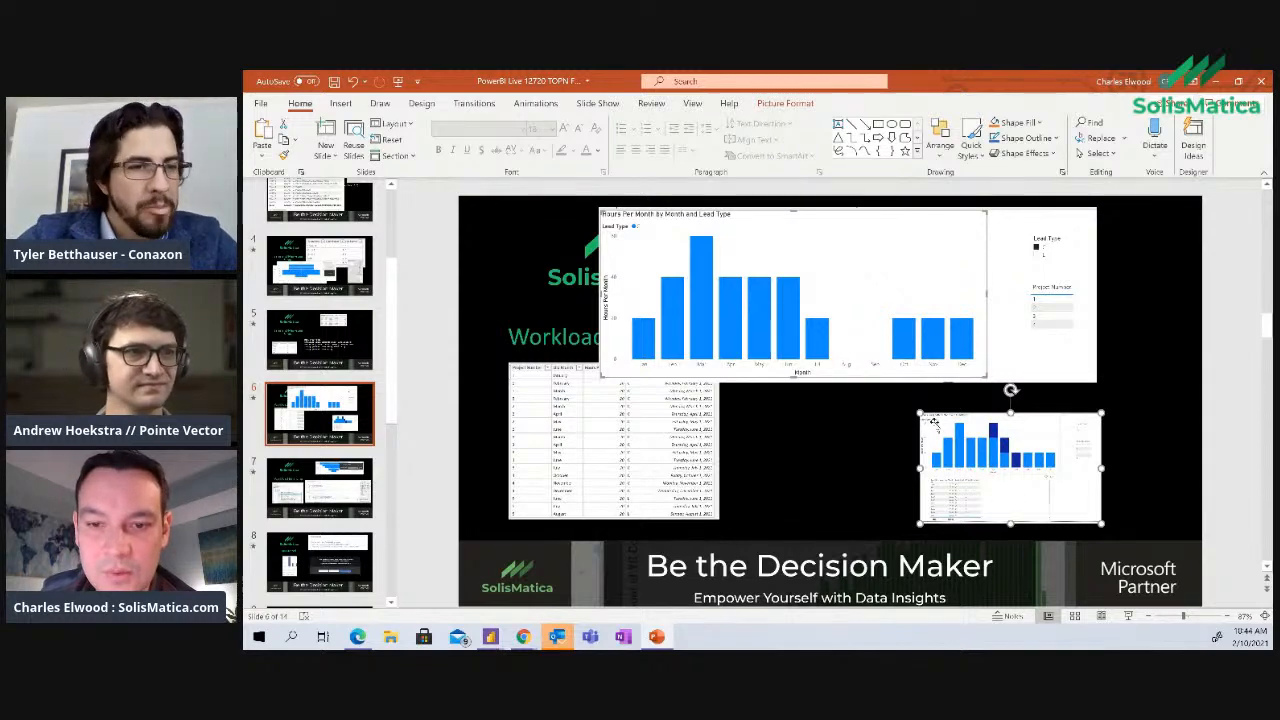
On slide 6, enlarge the two-colour hours chart and move the single-colour chart below it so both are readable
{"action": "left_click_drag", "start_coordinate": [917, 408], "coordinate": [614, 288]}
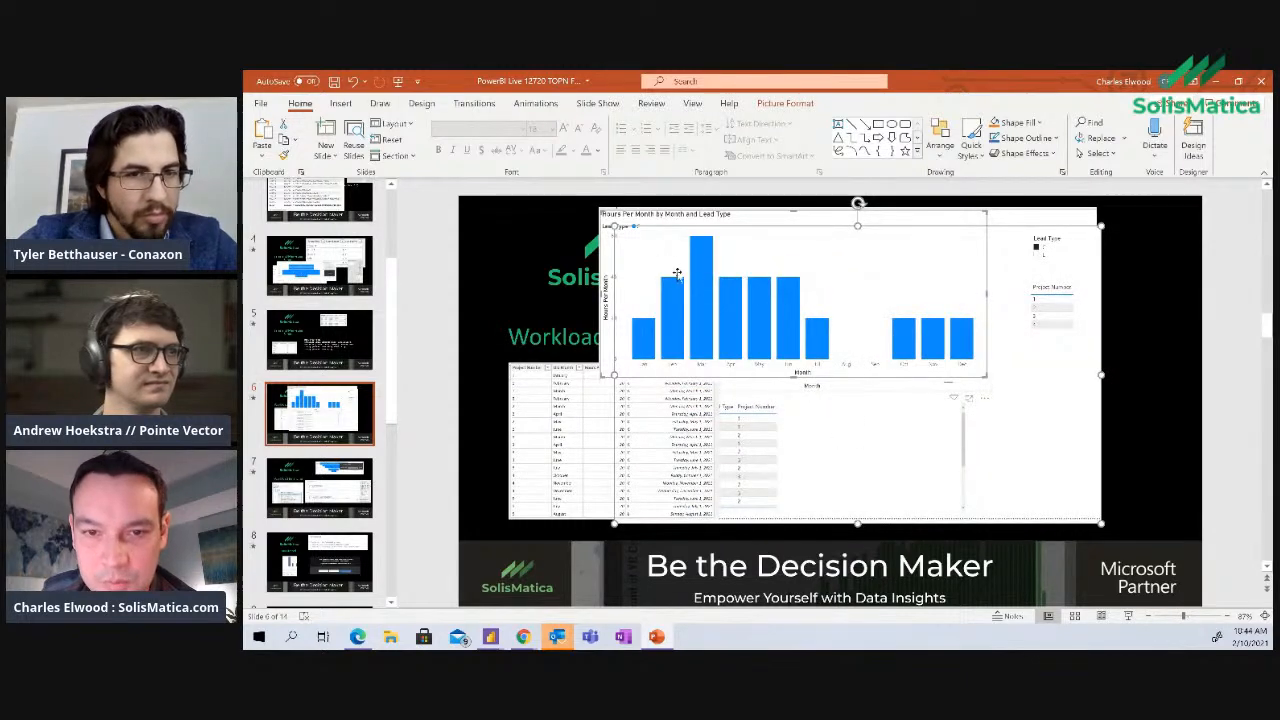
{"action": "left_click_drag", "start_coordinate": [737, 272], "coordinate": [649, 522]}
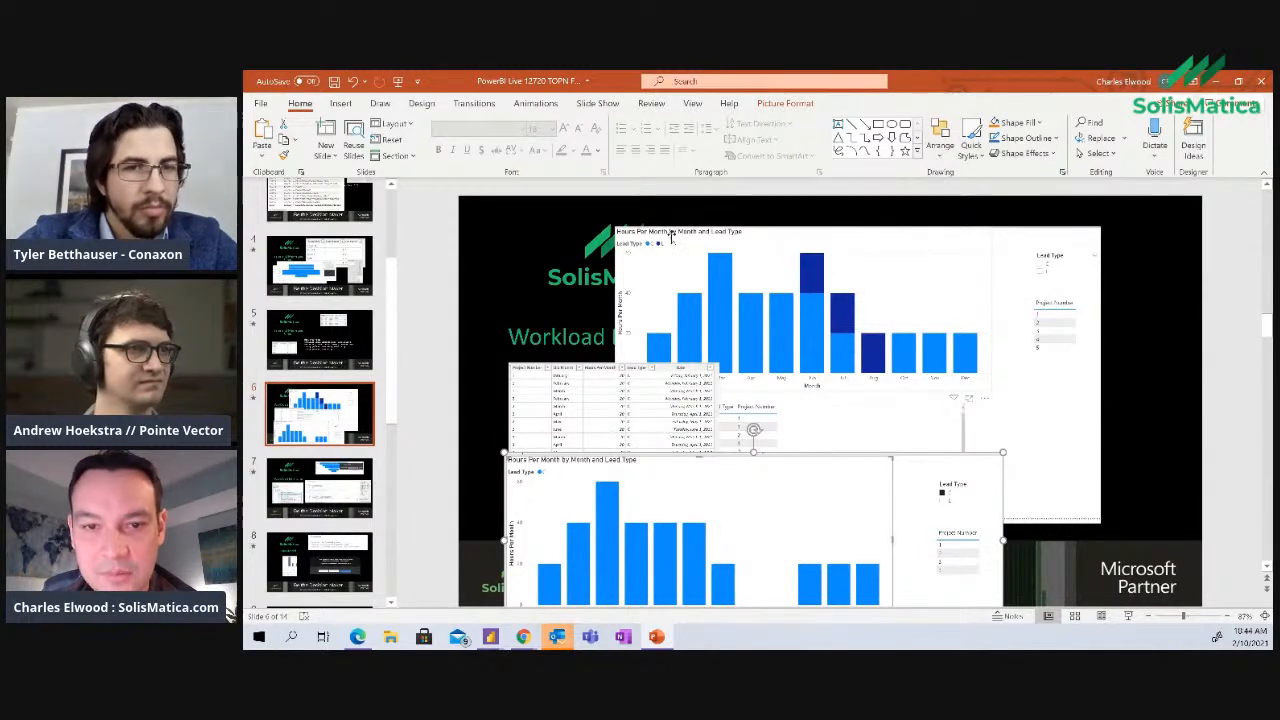
{"action": "left_click_drag", "start_coordinate": [688, 254], "coordinate": [752, 240]}
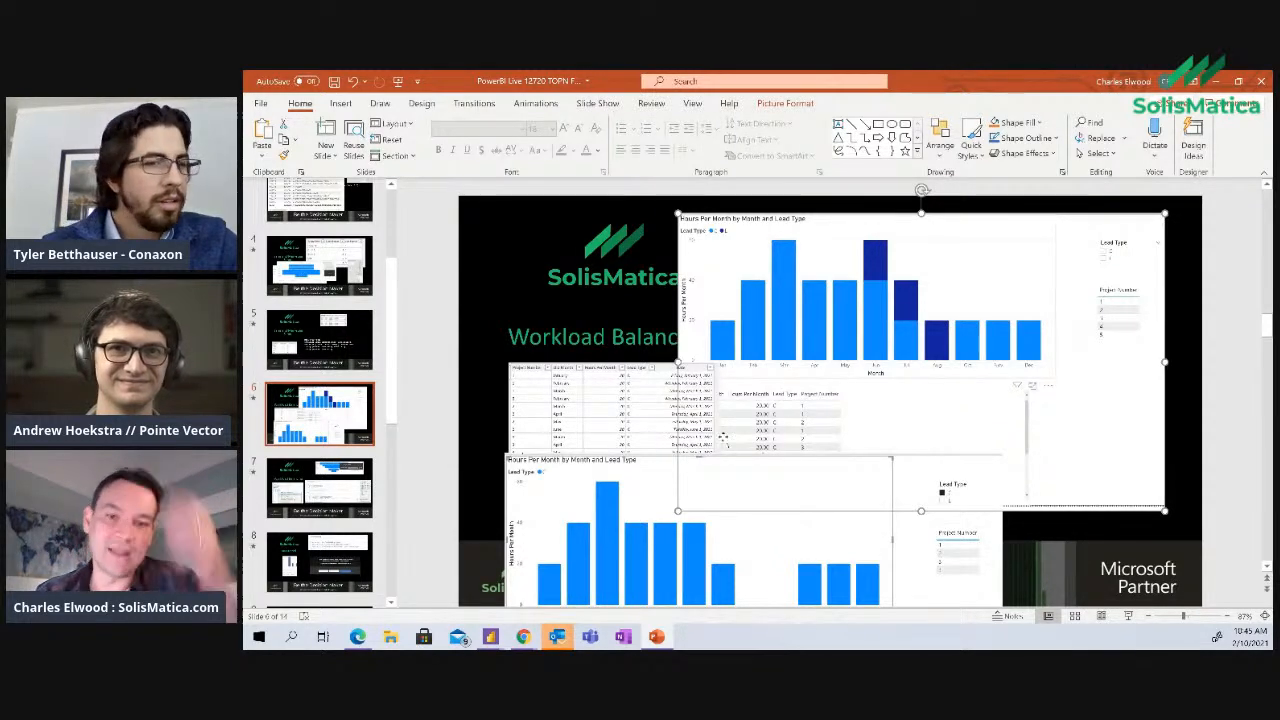
Move the project hours table to the slide's upper left and shrink the two-colour hours chart towards the right
{"action": "left_click", "coordinate": [652, 410]}
{"action": "left_click_drag", "start_coordinate": [636, 404], "coordinate": [675, 249]}
{"action": "left_click", "coordinate": [833, 300]}
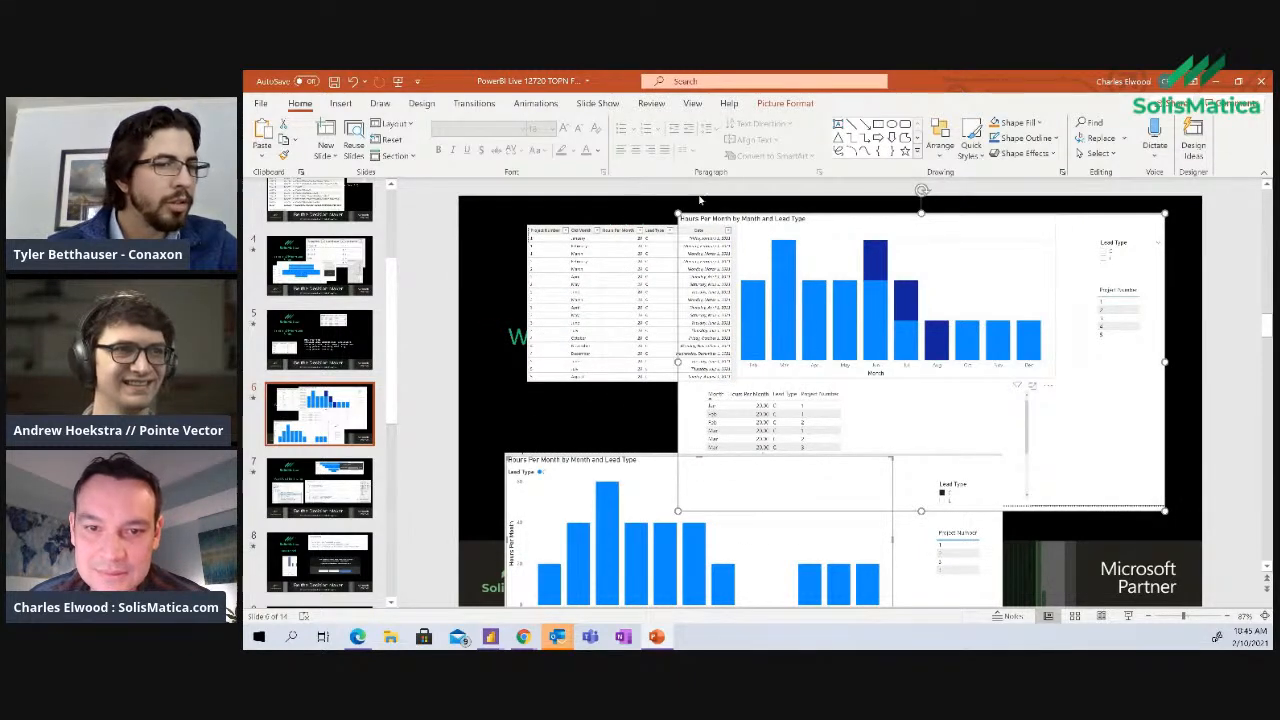
{"action": "left_click_drag", "start_coordinate": [675, 213], "coordinate": [920, 243]}
Shrink the single-colour hours chart and place it directly below the two-colour chart on the slide's right side
{"action": "left_click_drag", "start_coordinate": [779, 495], "coordinate": [903, 440]}
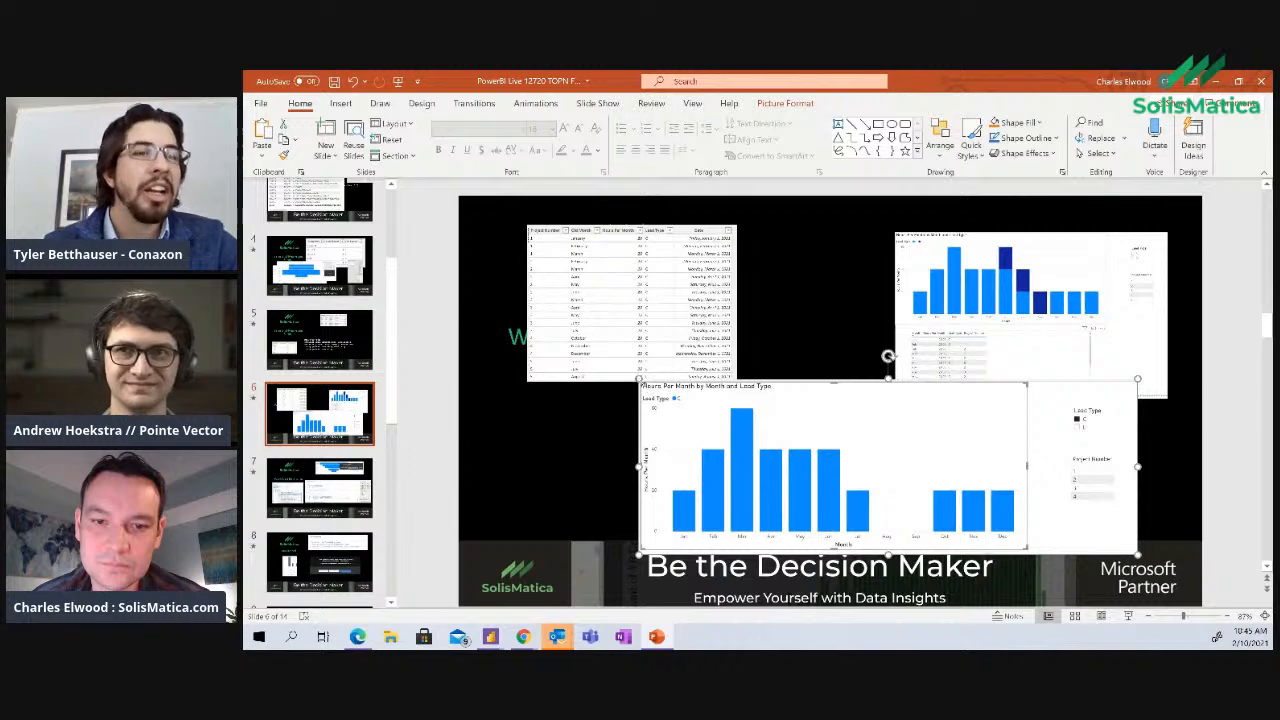
{"action": "left_click_drag", "start_coordinate": [641, 382], "coordinate": [871, 457]}
{"action": "left_click_drag", "start_coordinate": [947, 482], "coordinate": [979, 443]}
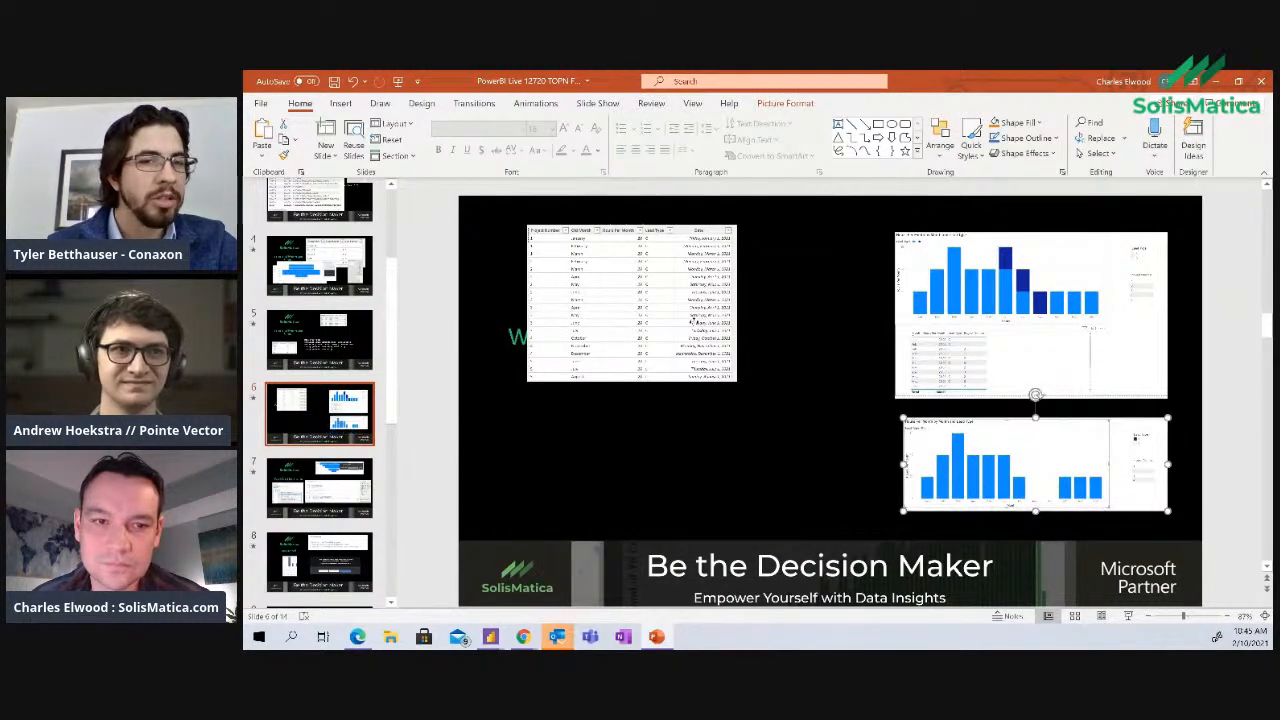
Enlarge the project hours table and position it to fill the slide area left of the two charts
{"action": "left_click", "coordinate": [639, 318]}
{"action": "left_click_drag", "start_coordinate": [740, 383], "coordinate": [917, 515]}
{"action": "left_click_drag", "start_coordinate": [796, 403], "coordinate": [754, 408]}
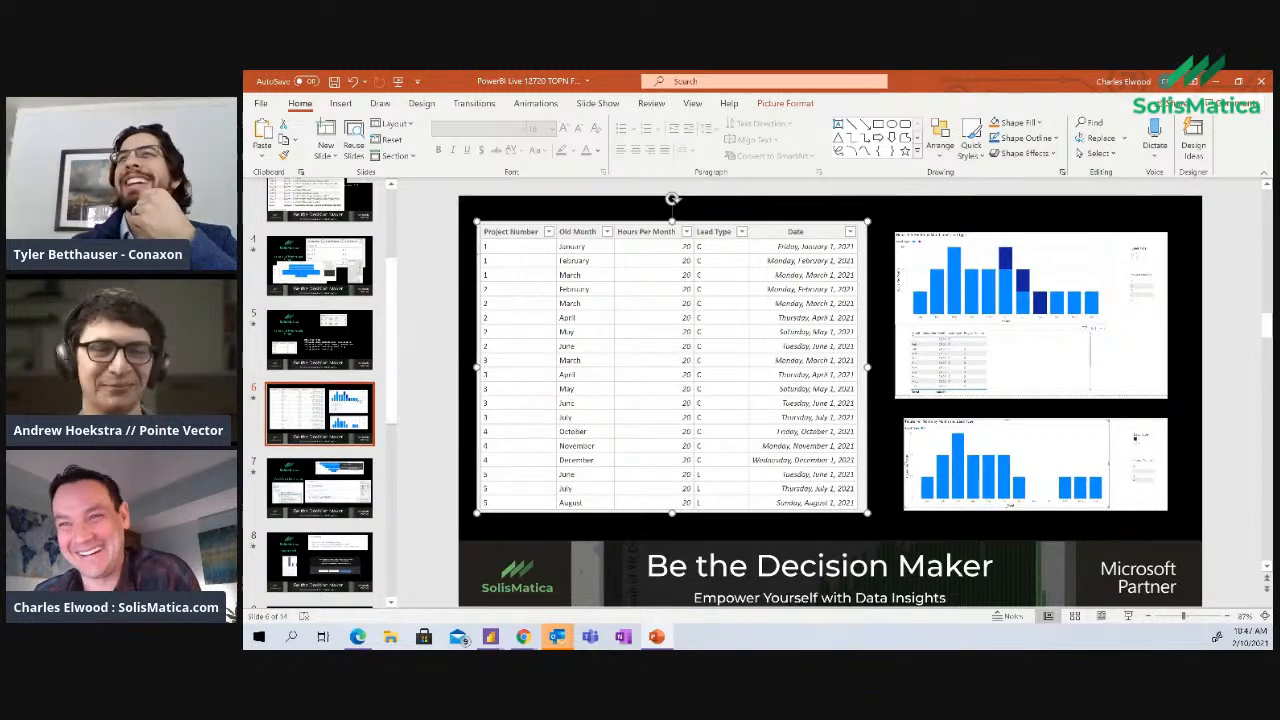
Go to slide 7, enlarge the Define Filter Dump Measure menu screenshot, and shift it up towards the slide's left edge
{"action": "left_click", "coordinate": [318, 407]}
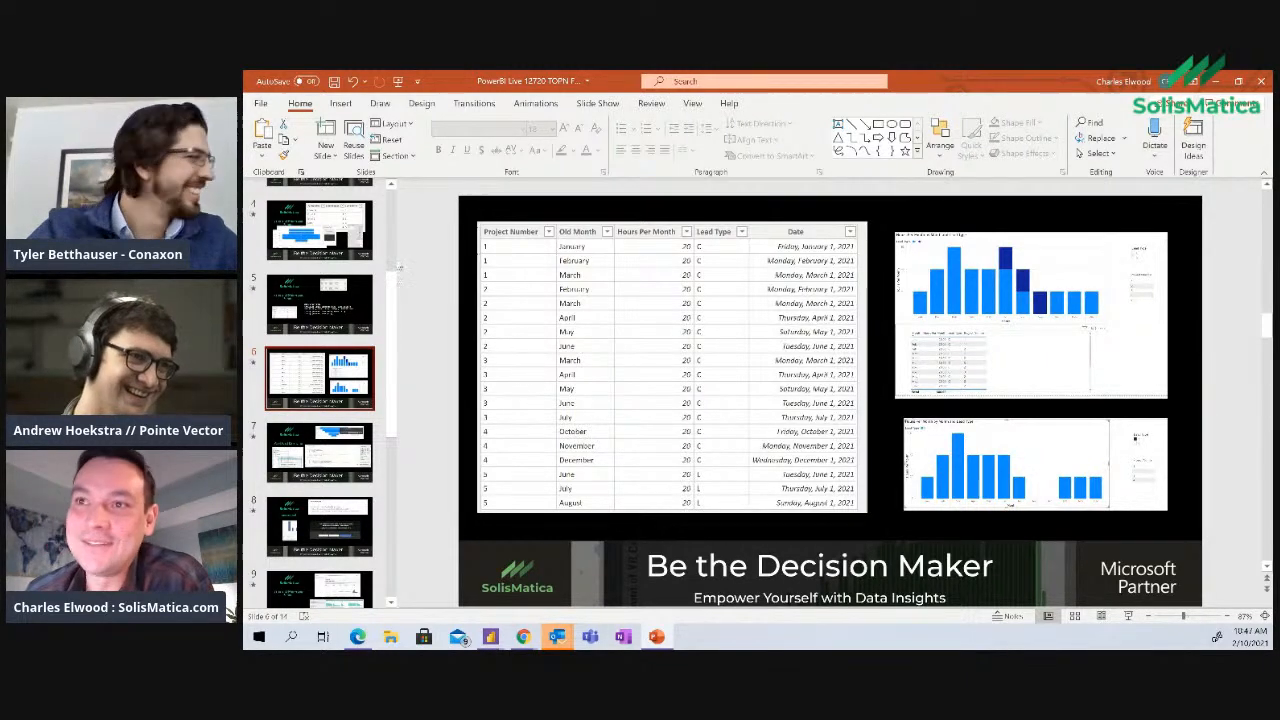
{"action": "scroll", "coordinate": [285, 350], "scroll_direction": "down", "scroll_amount": 3}
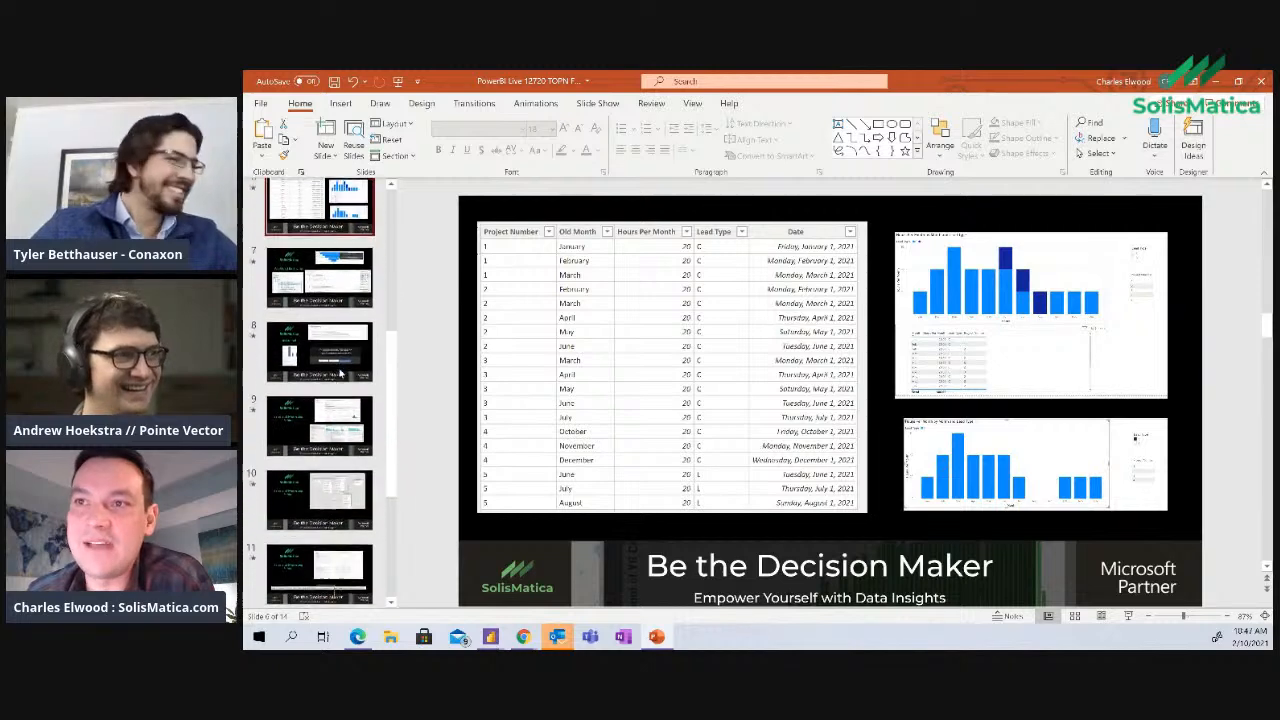
{"action": "key", "text": "Down"}
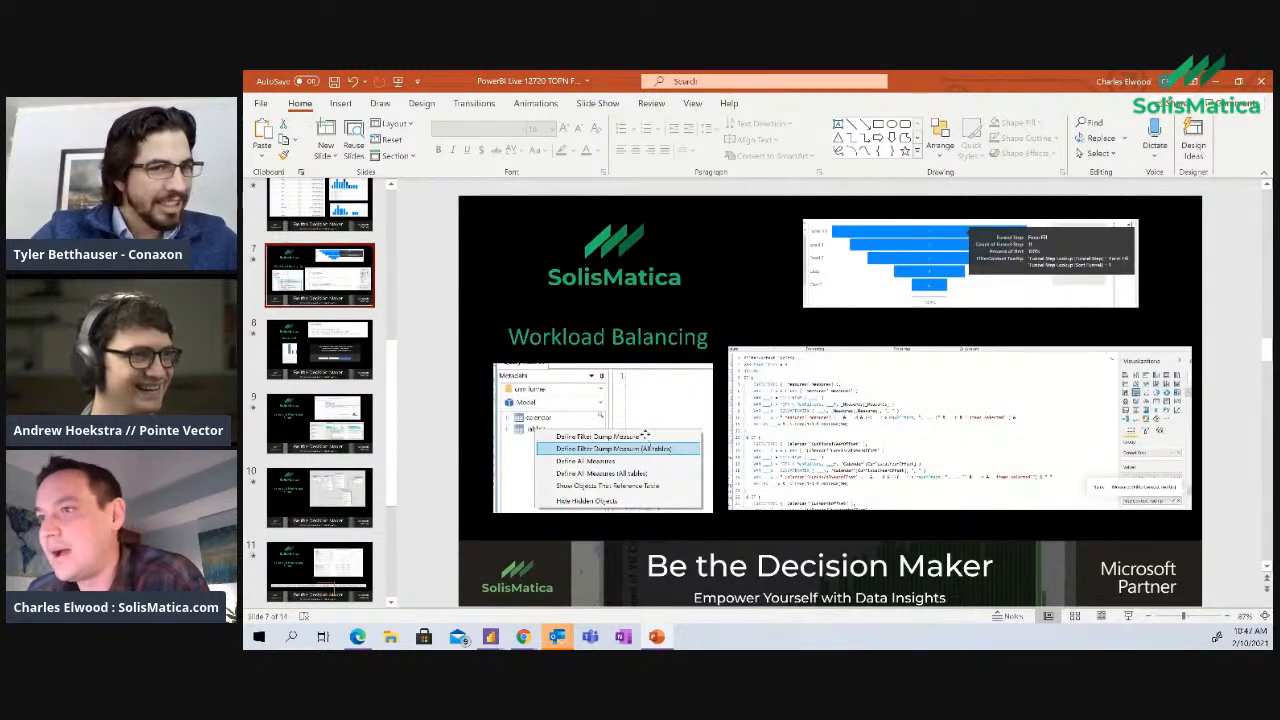
{"action": "left_click", "coordinate": [649, 383]}
{"action": "left_click_drag", "start_coordinate": [714, 364], "coordinate": [743, 344]}
{"action": "left_click_drag", "start_coordinate": [660, 402], "coordinate": [632, 384]}
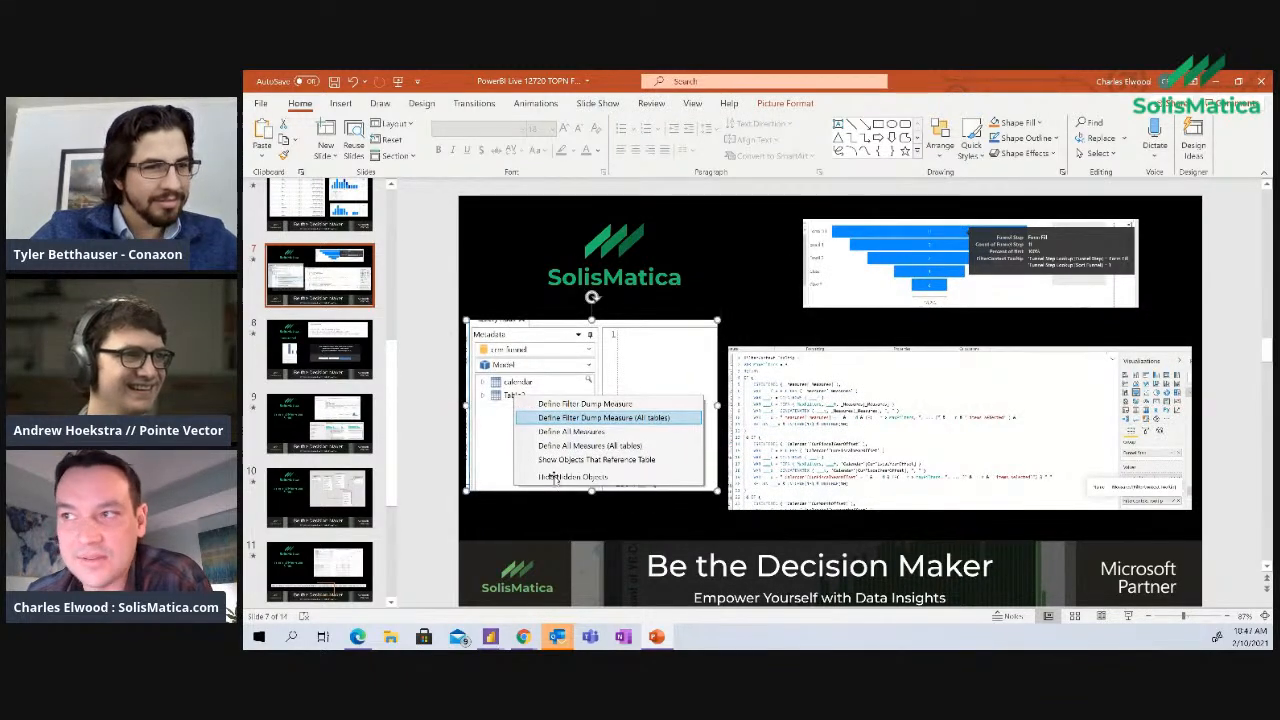